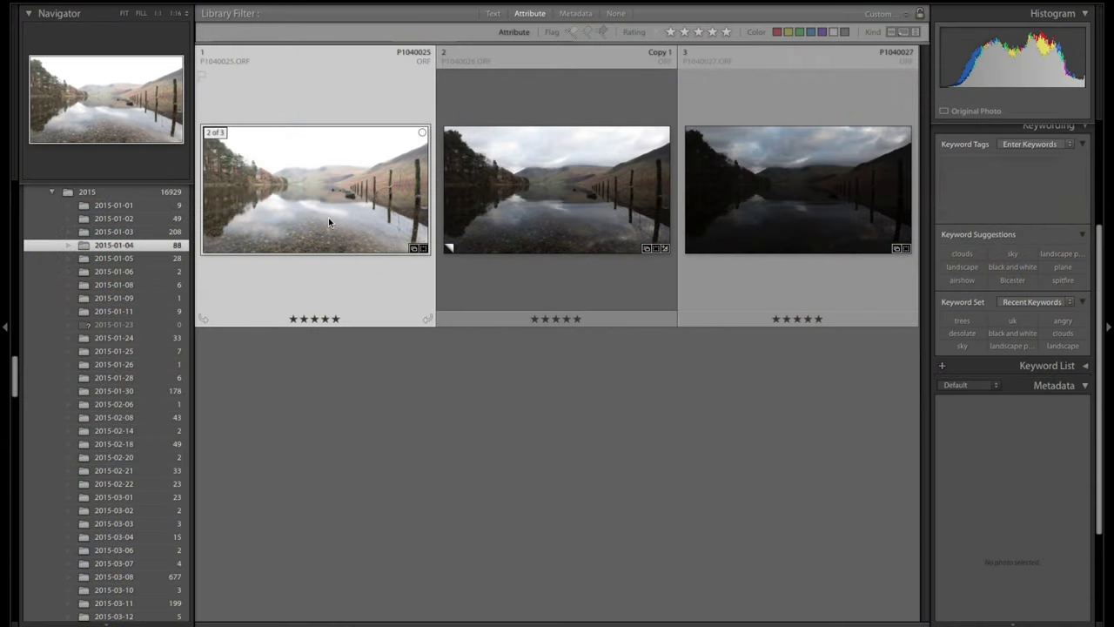
pyautogui.click(512, 234)
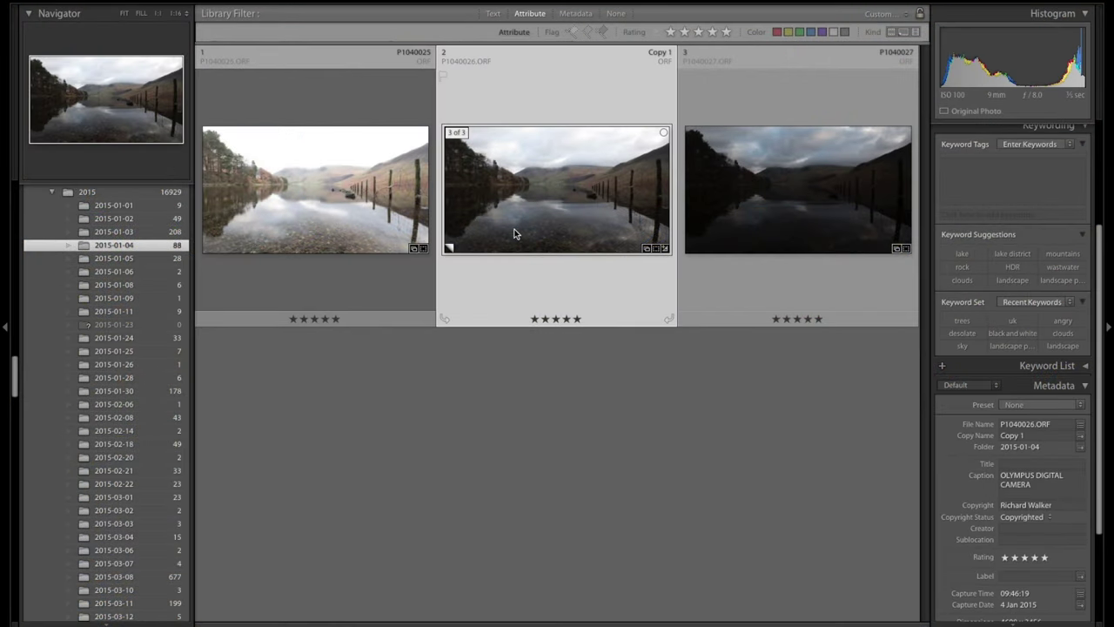
pyautogui.doubleClick(514, 233)
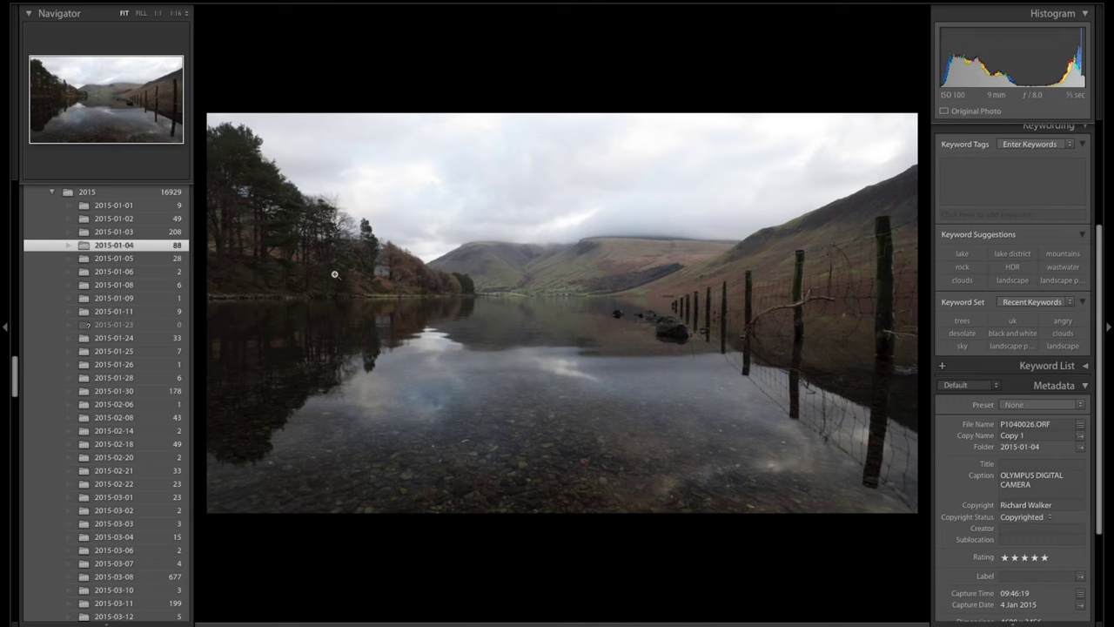
pyautogui.press('n')
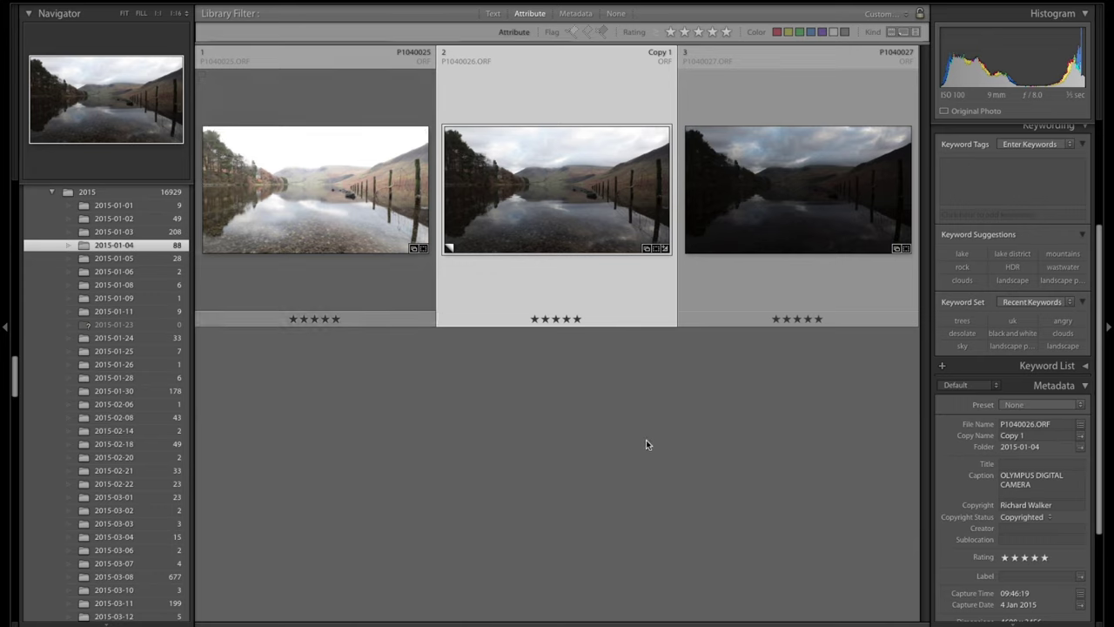
pyautogui.click(292, 197)
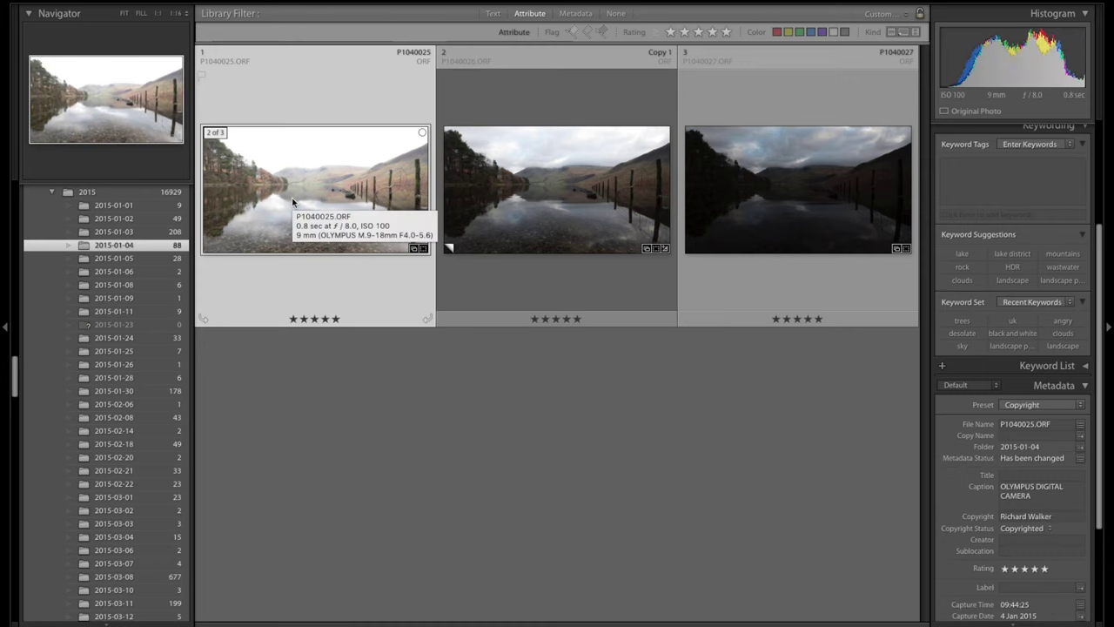
pyautogui.click(771, 226)
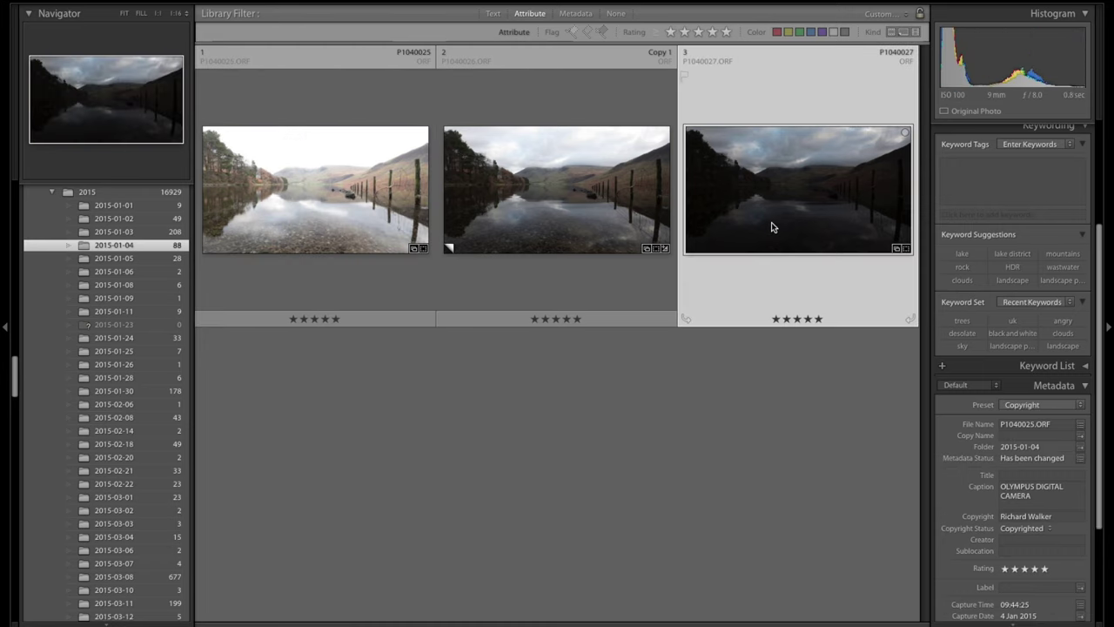
pyautogui.click(555, 207)
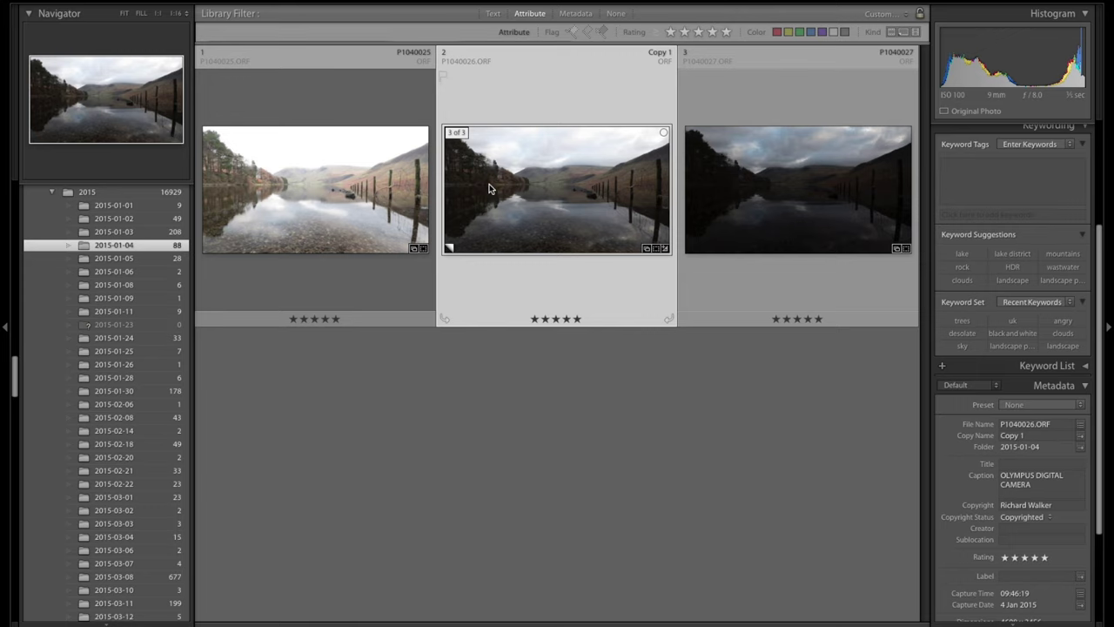
pyautogui.click(289, 190)
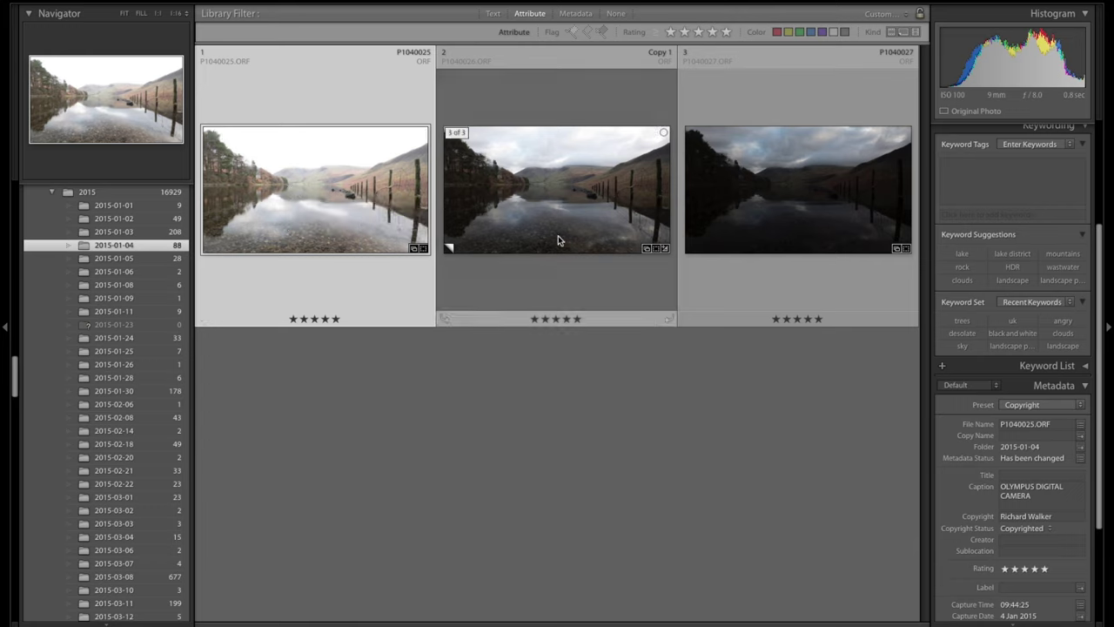
pyautogui.click(760, 179)
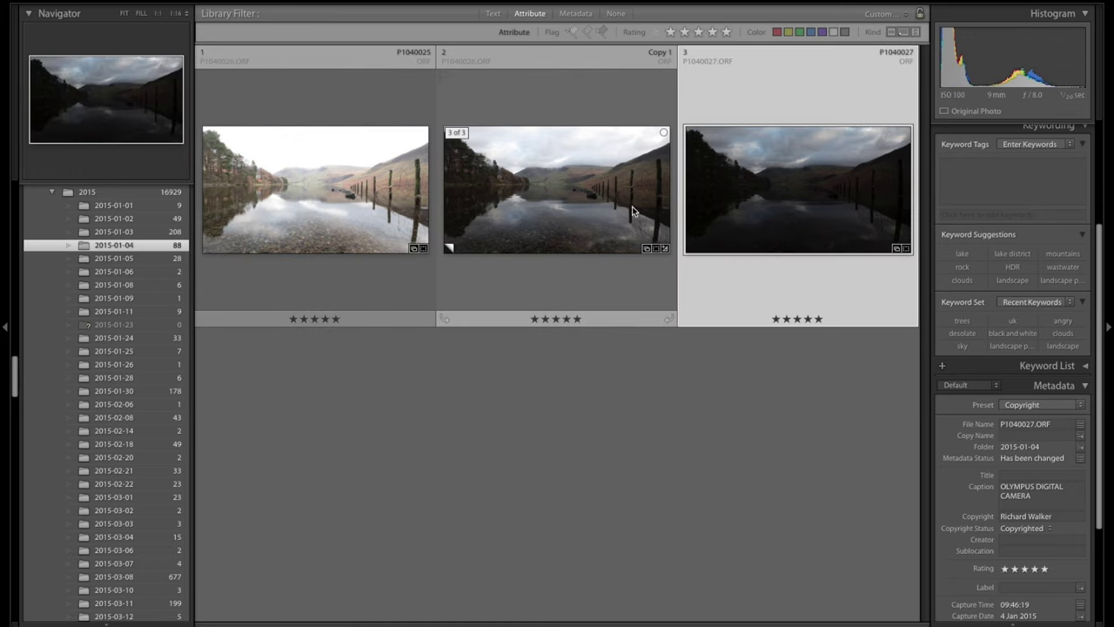
pyautogui.click(353, 193)
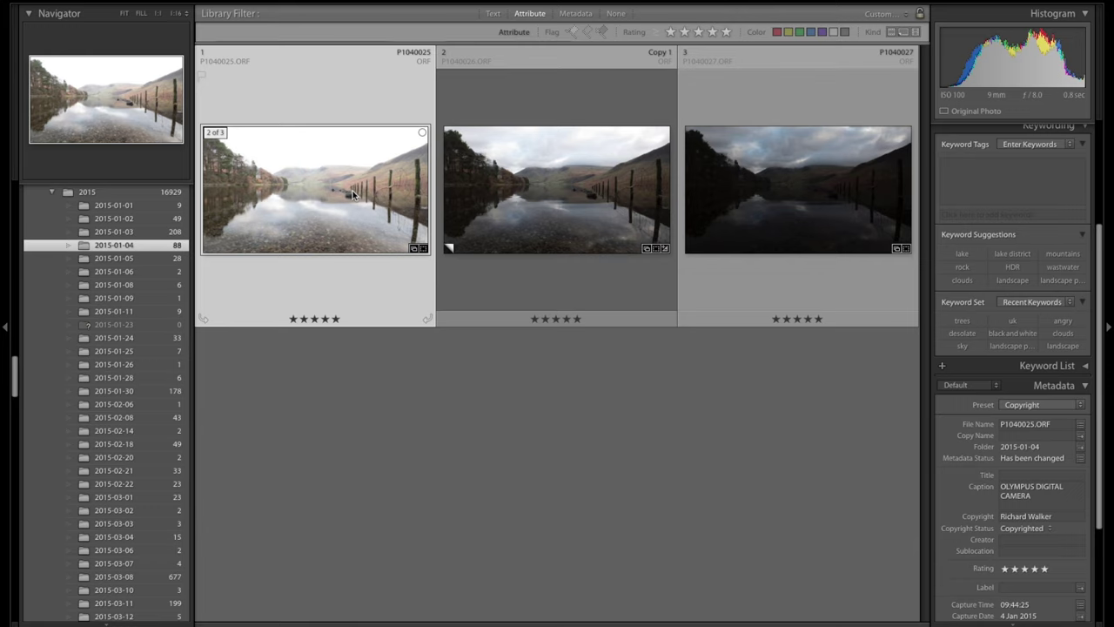
# - Select the -2, 0 and +2 lake exposures together and export them to HDR Efex Pro 2
pyautogui.moveTo(429, 197)
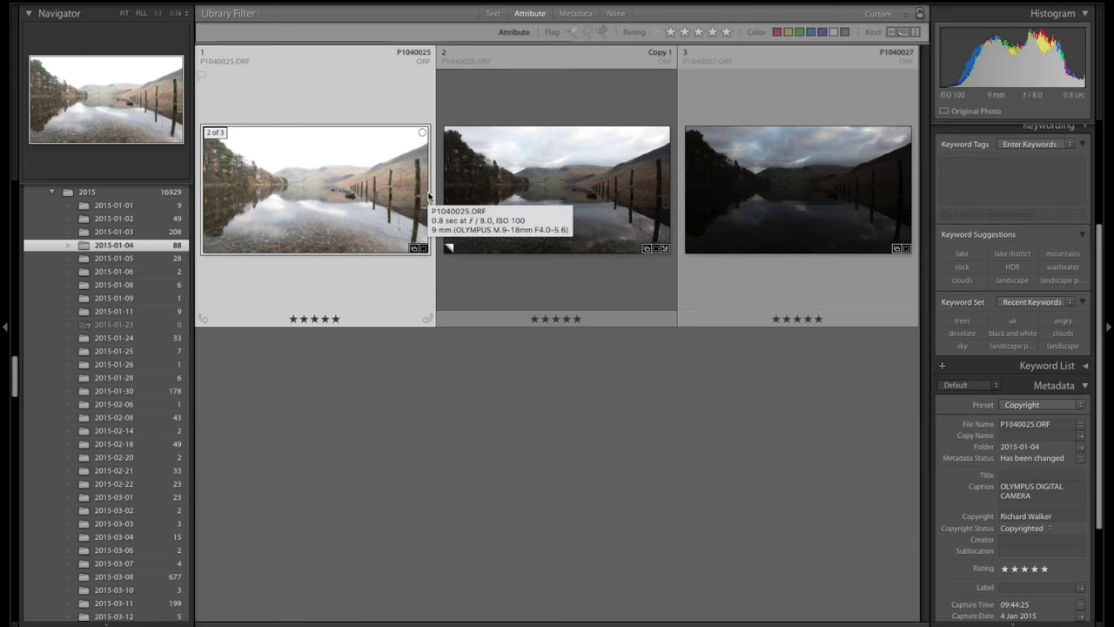
pyautogui.keyDown('shift'); pyautogui.click(795, 179); pyautogui.keyUp('shift')
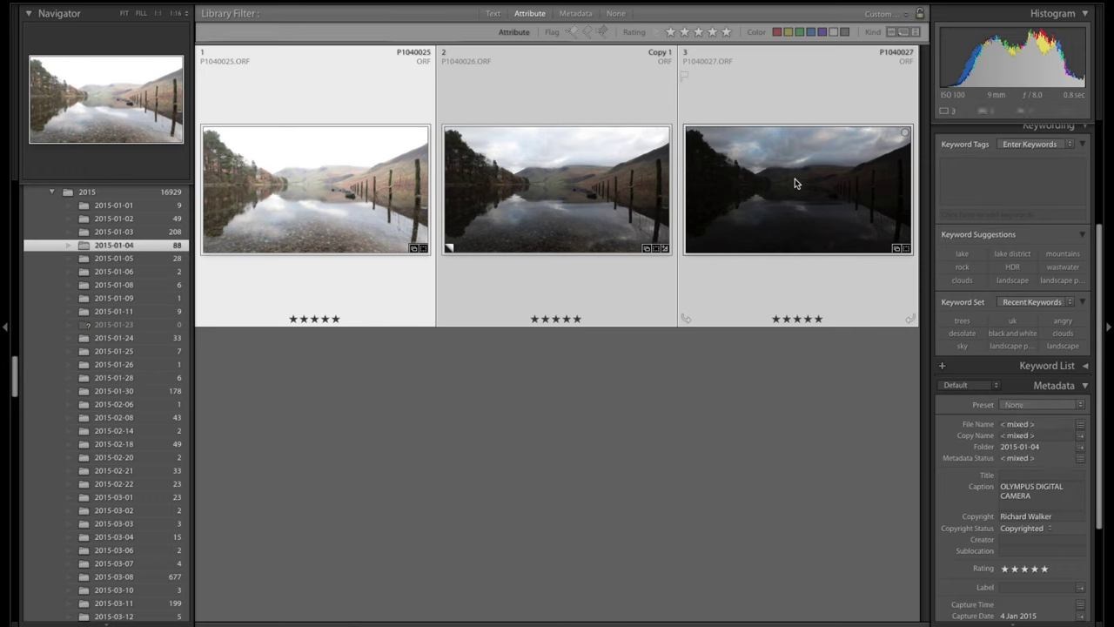
pyautogui.moveTo(795, 178)
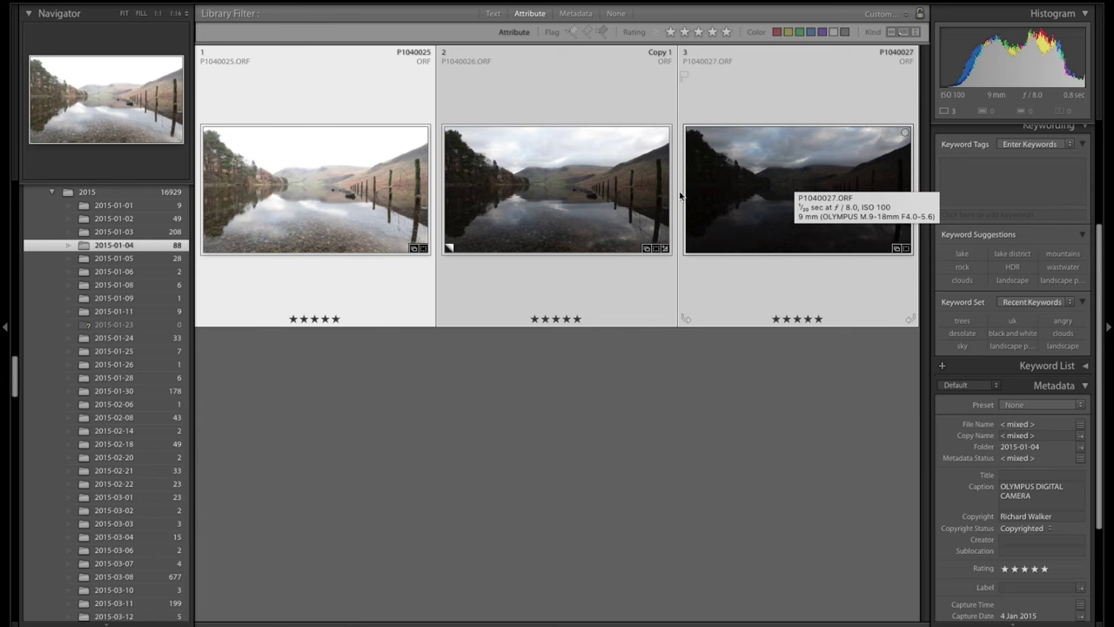
pyautogui.rightClick(317, 205)
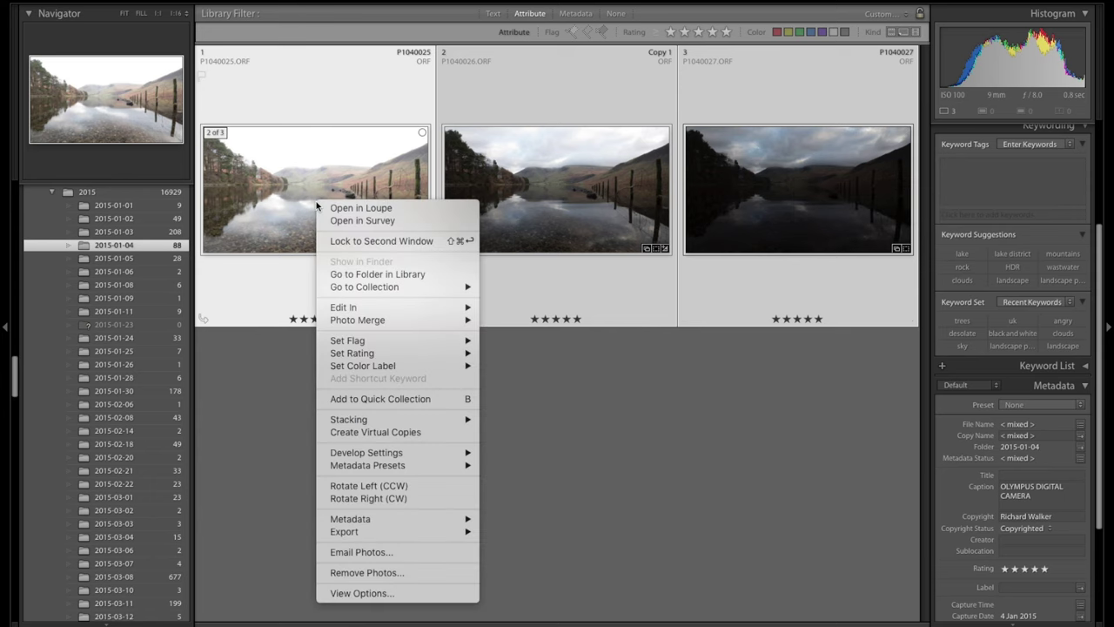
pyautogui.moveTo(369, 311)
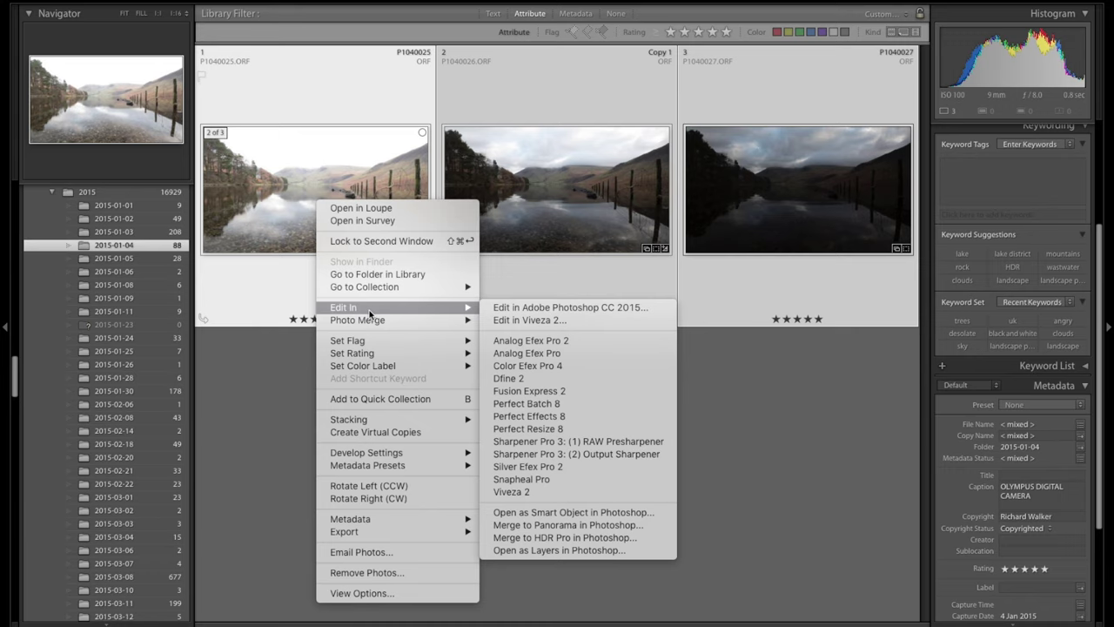
pyautogui.moveTo(380, 529)
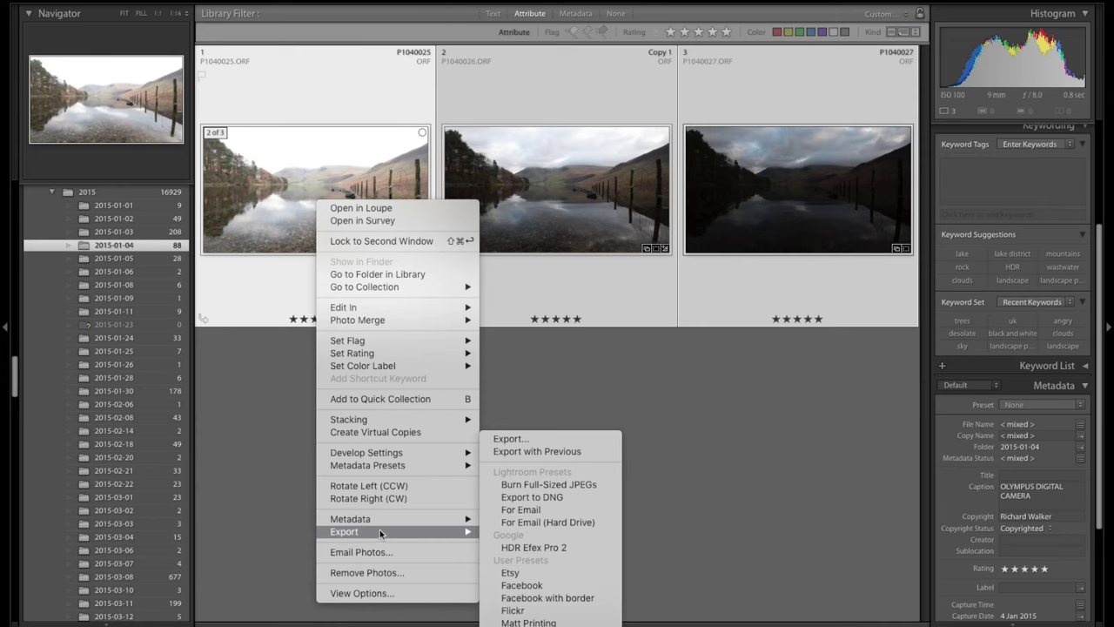
pyautogui.click(545, 548)
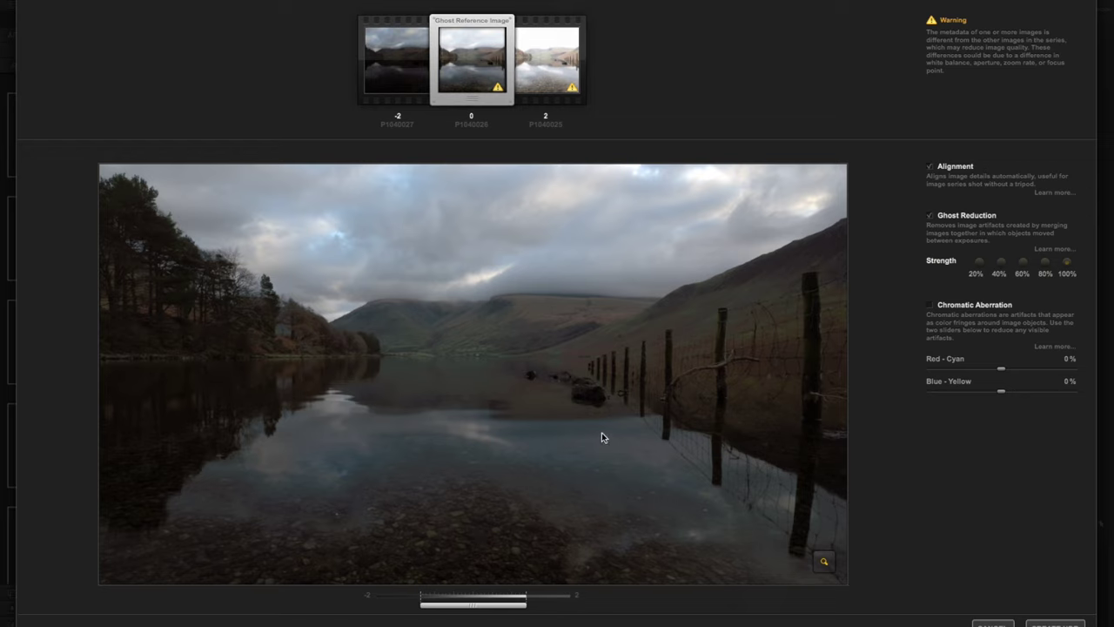
# - Keep ghost reduction enabled and merge the three lake exposures into P1040025_HDR
pyautogui.click(932, 218)
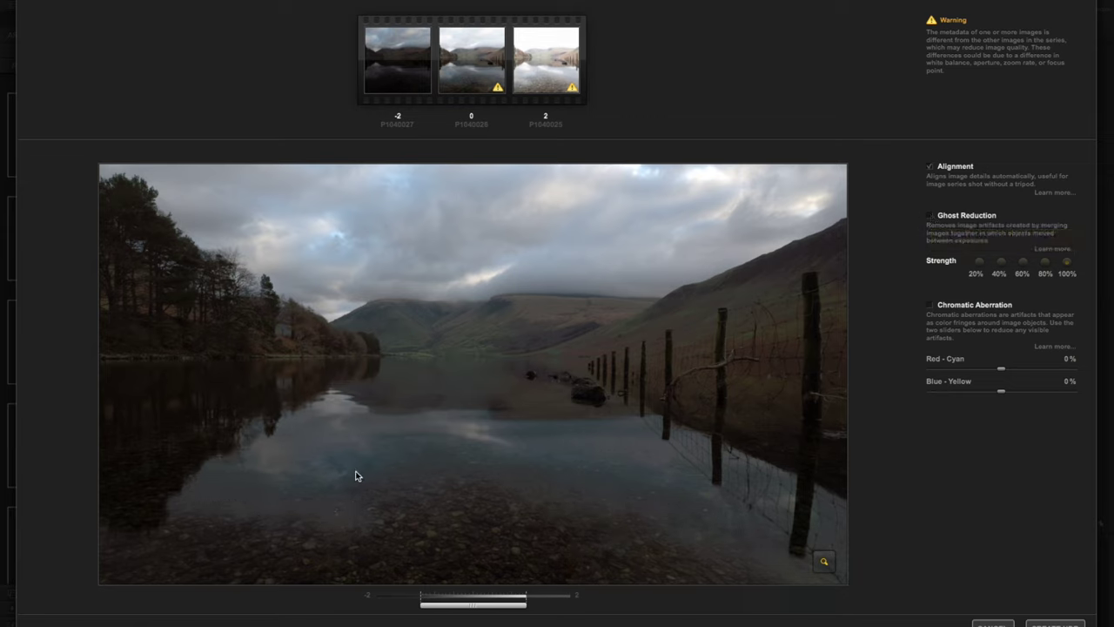
pyautogui.click(929, 216)
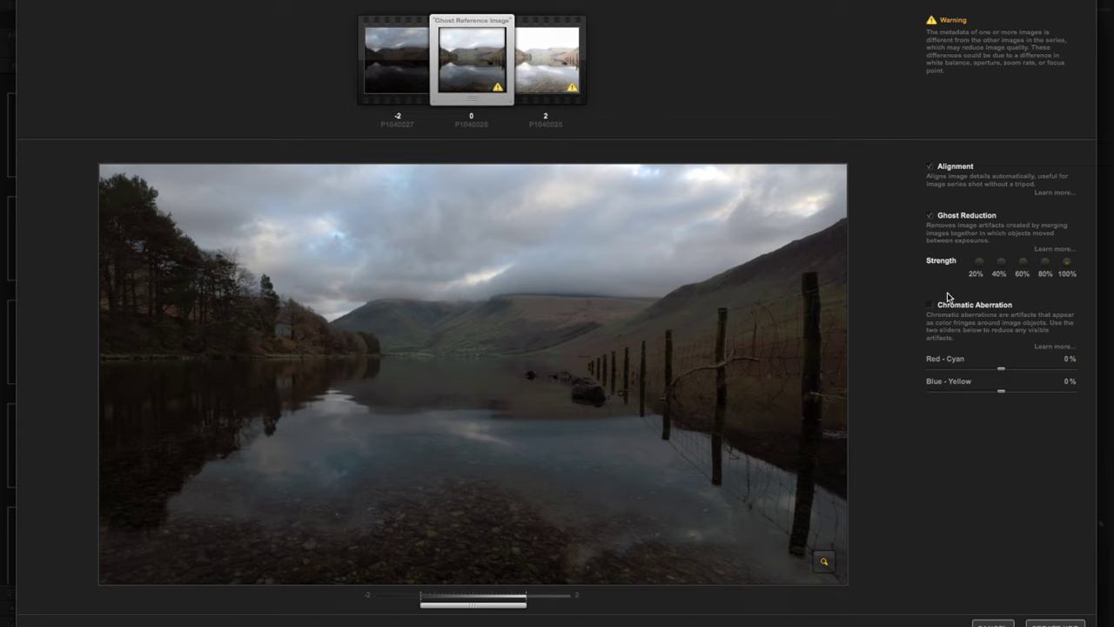
pyautogui.click(1047, 624)
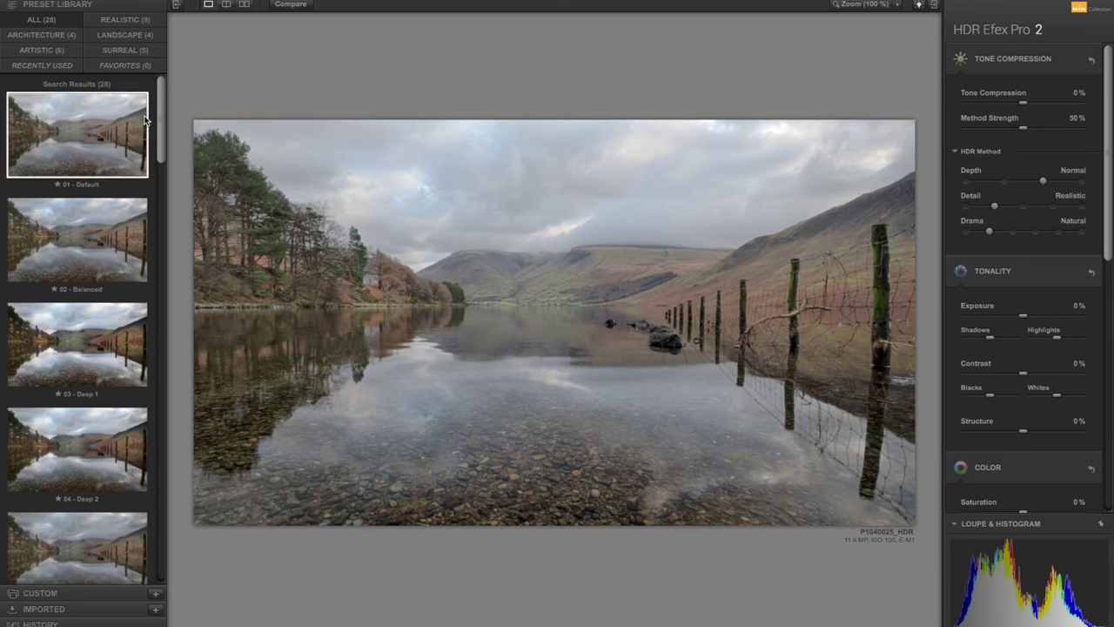
# - Compare the 01 - Default, 03 - Deep 1 and 04 - Deep 2 presets, settling on 03 - Deep 1
pyautogui.click(79, 120)
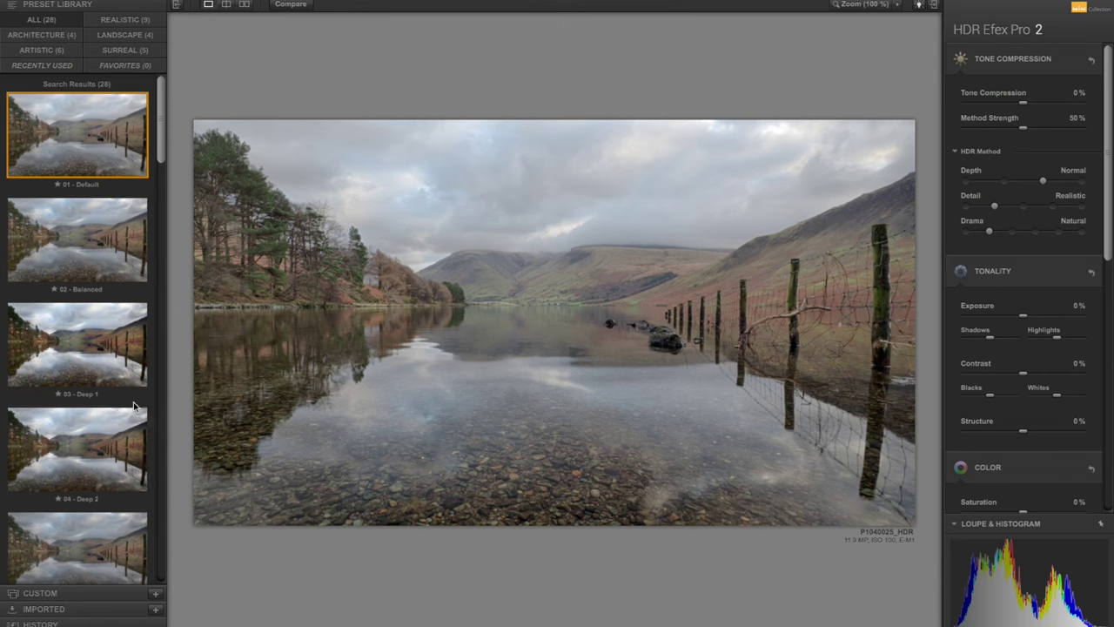
pyautogui.click(76, 350)
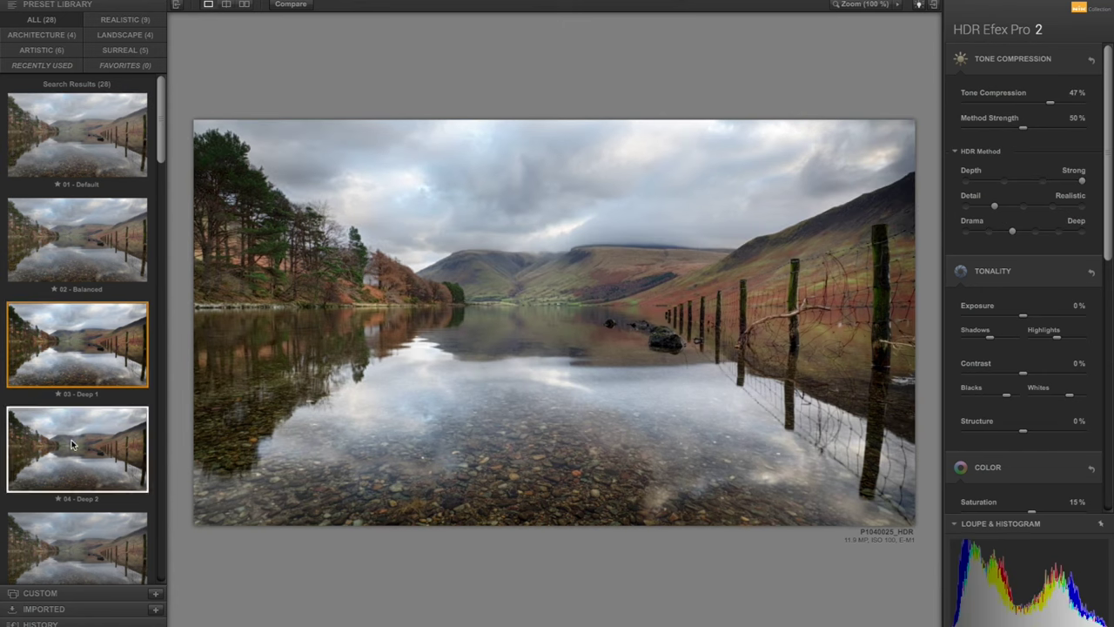
pyautogui.click(73, 467)
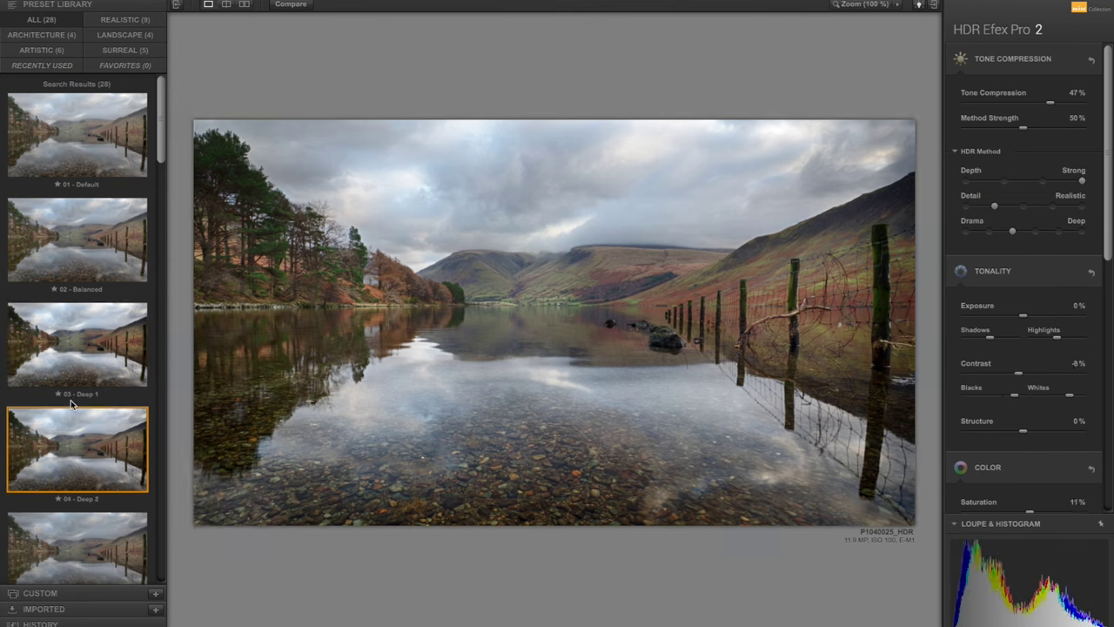
pyautogui.click(77, 355)
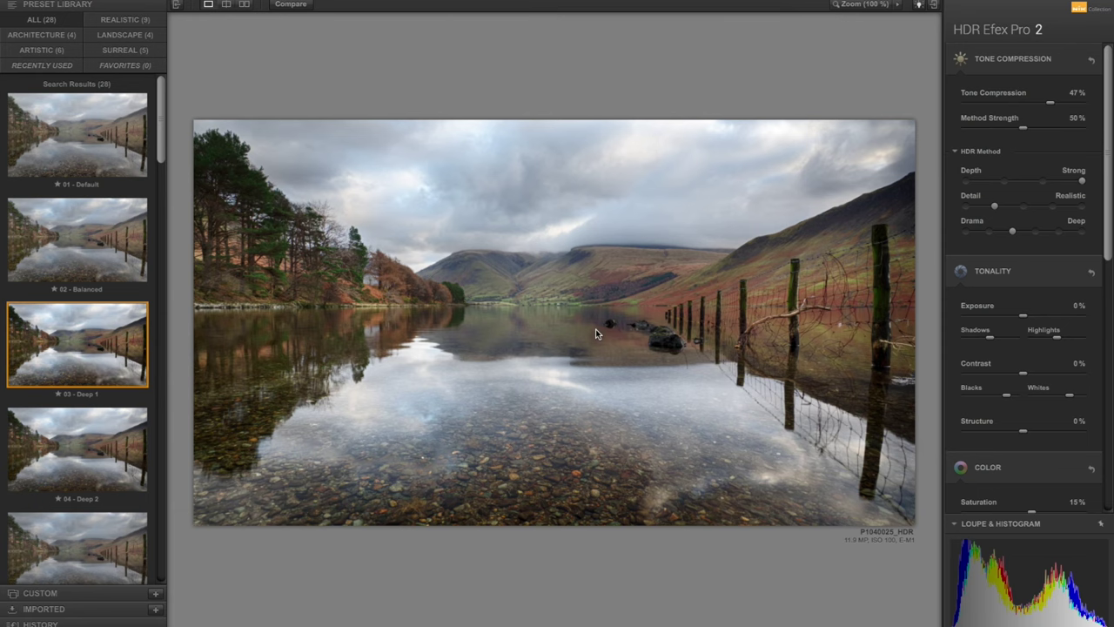
pyautogui.moveTo(1015, 576)
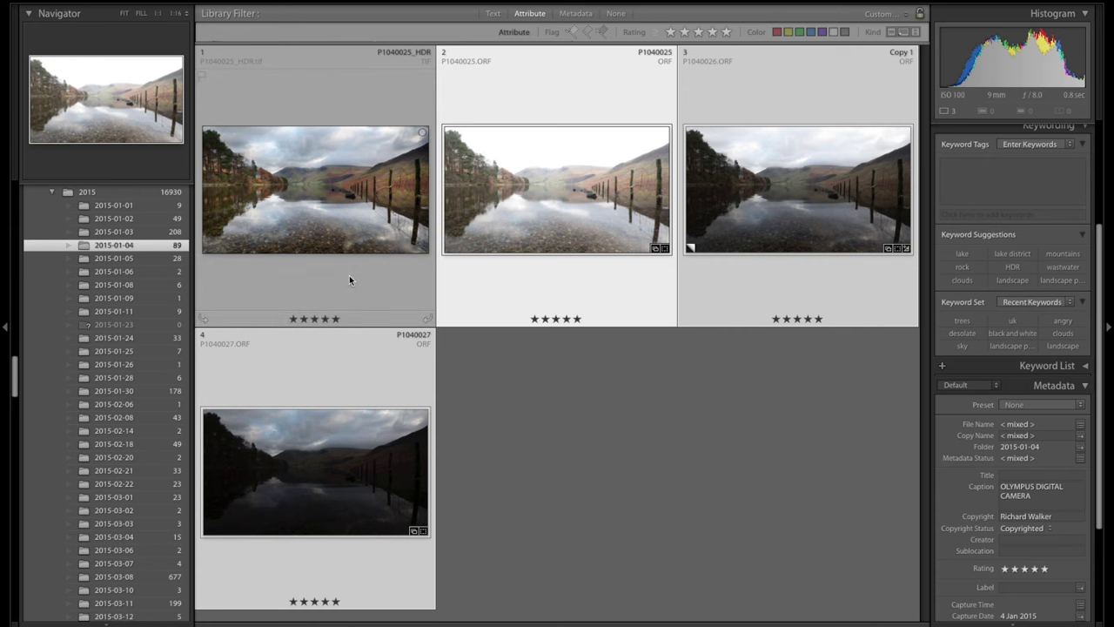
# - Select P1040025_HDR.tif in the Library grid and show it large in Loupe view
pyautogui.click(330, 217)
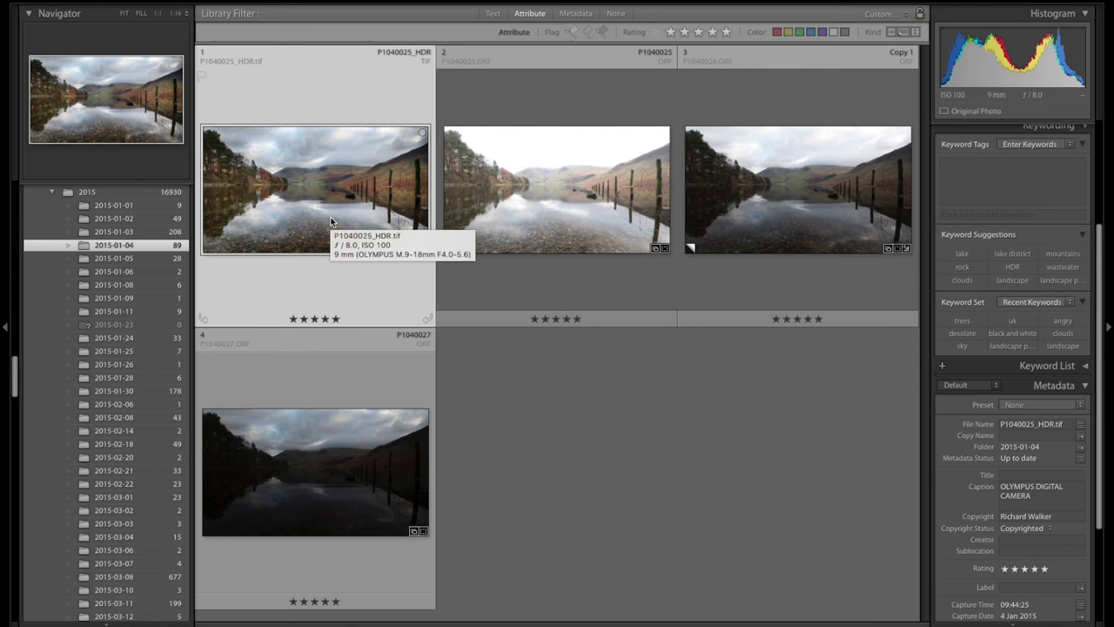
pyautogui.doubleClick(331, 220)
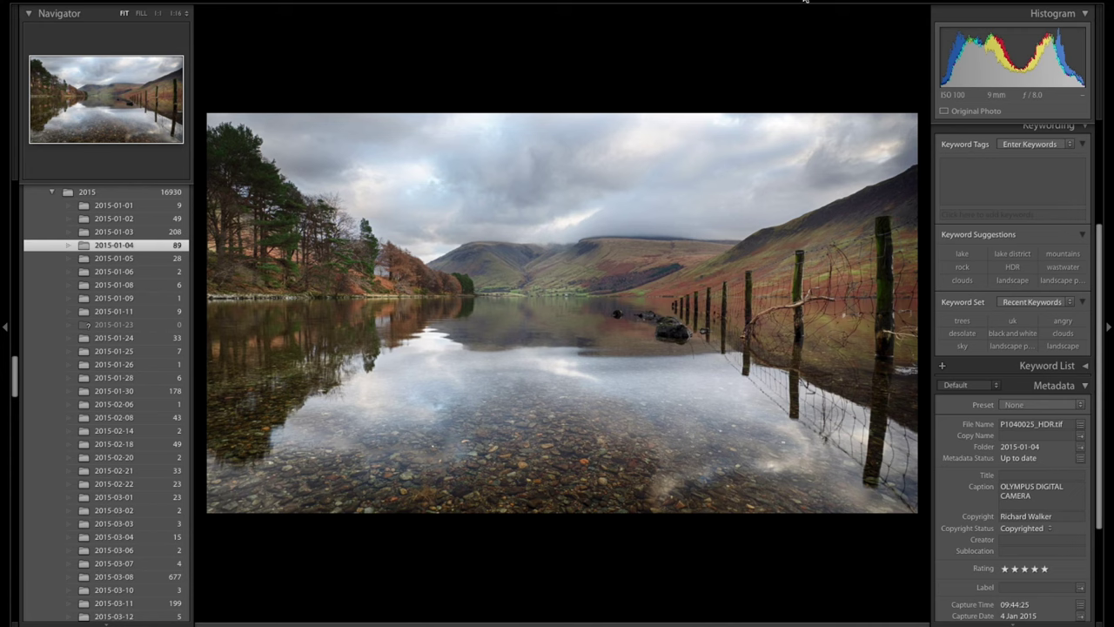
# - In Develop, keep exposure at 0 and pull Highlights down to -79 to recover the sky
pyautogui.press('d')
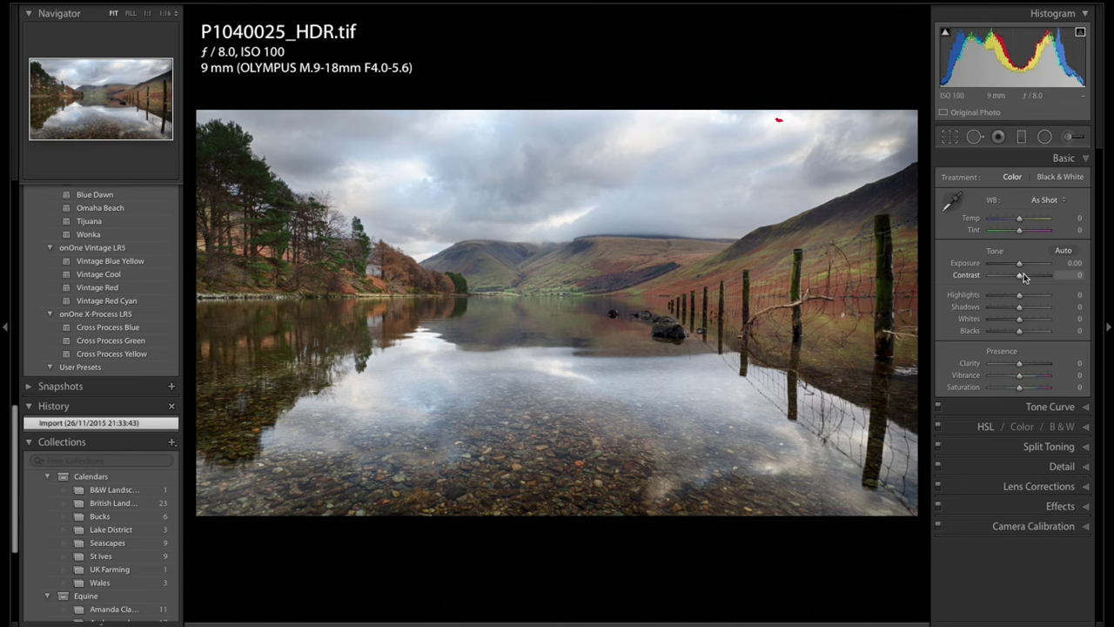
pyautogui.moveTo(1017, 266); pyautogui.dragTo(1020, 265)
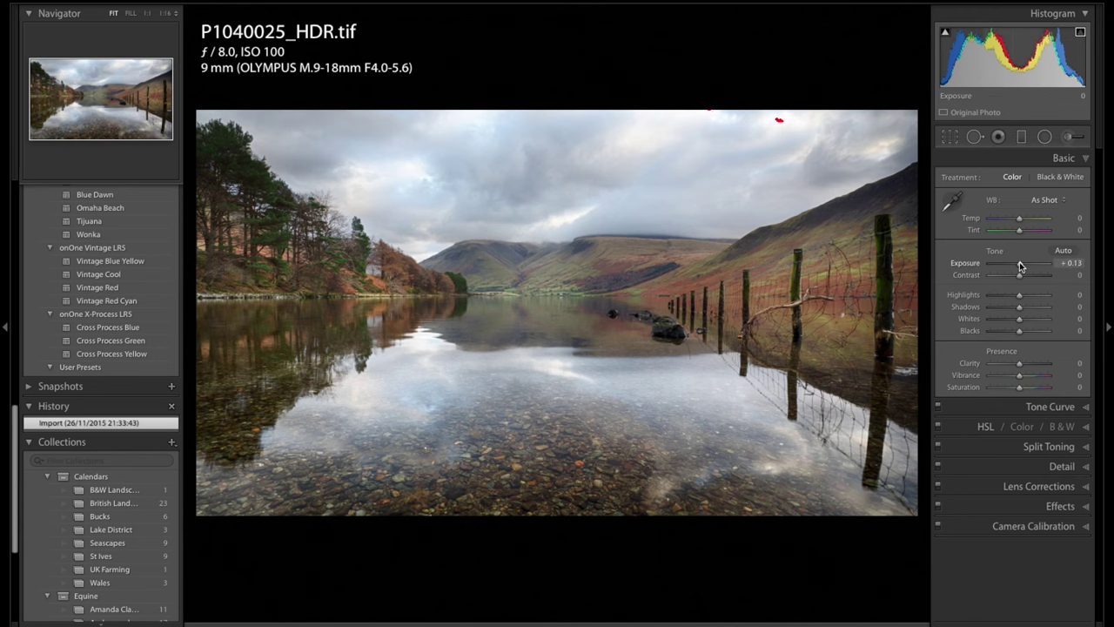
pyautogui.doubleClick(975, 264)
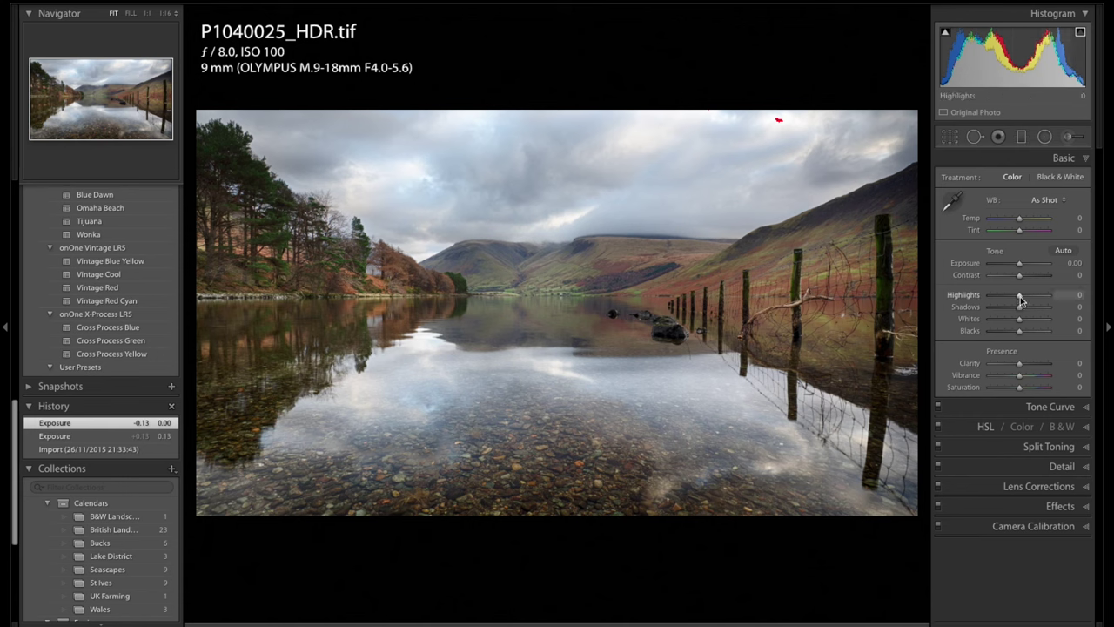
pyautogui.moveTo(1020, 297); pyautogui.dragTo(1013, 298)
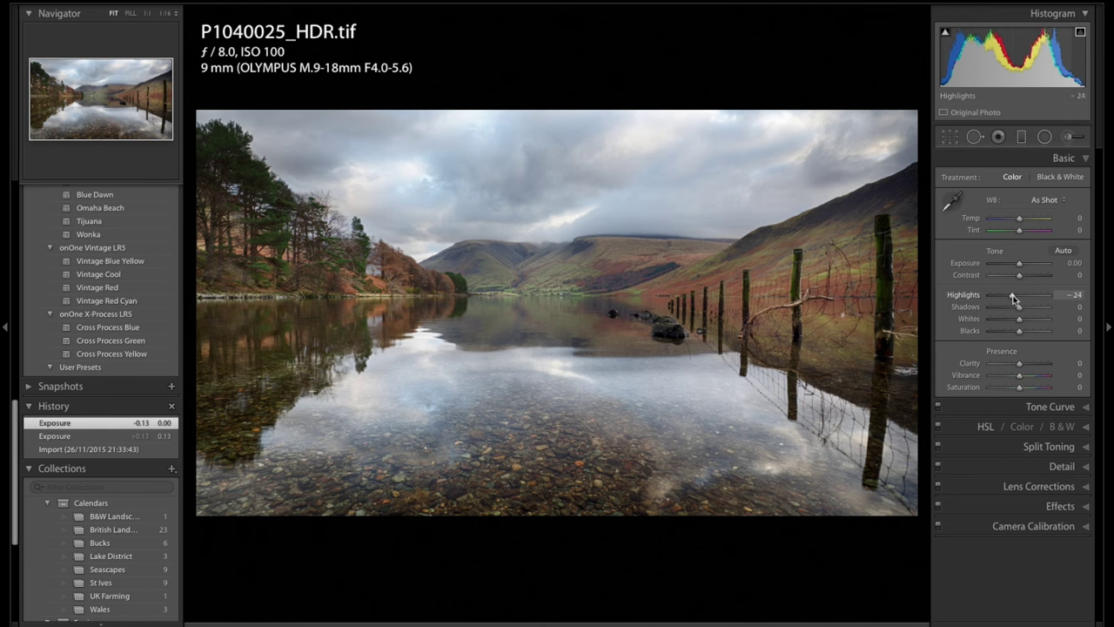
pyautogui.moveTo(1011, 295); pyautogui.dragTo(985, 295)
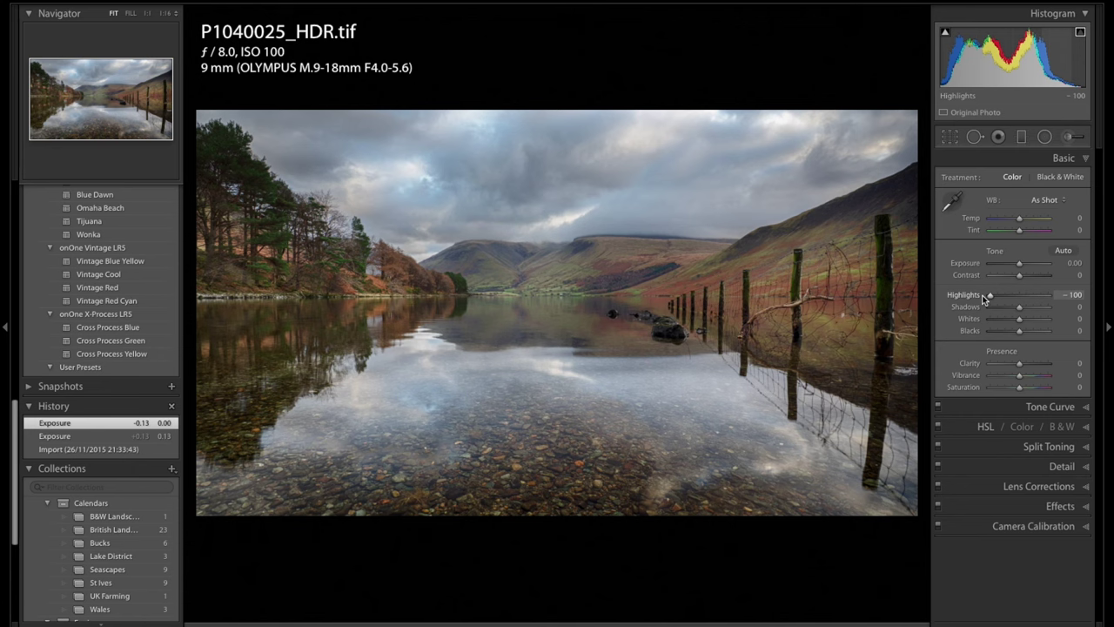
pyautogui.moveTo(995, 295)
pyautogui.mouseDown()
pyautogui.moveTo(985, 299)
pyautogui.moveTo(1008, 296)
pyautogui.moveTo(986, 302)
pyautogui.moveTo(1007, 298)
pyautogui.moveTo(998, 298)
pyautogui.mouseUp()
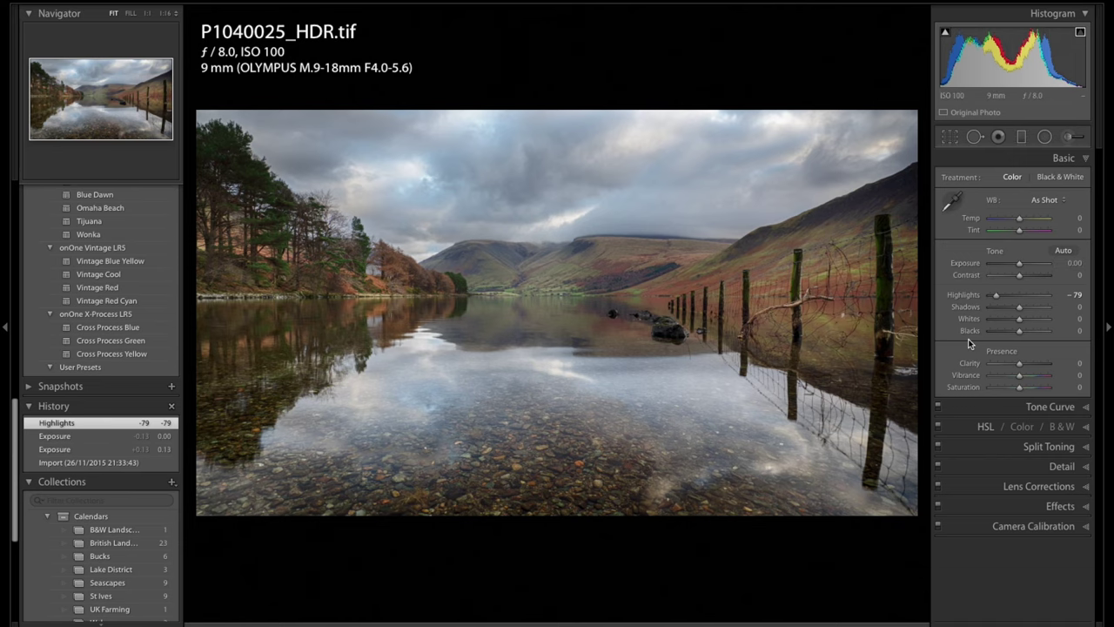
# - Check the rocks at 1:1 and raise the Detail panel's Sharpening Amount to 48
pyautogui.click(663, 333)
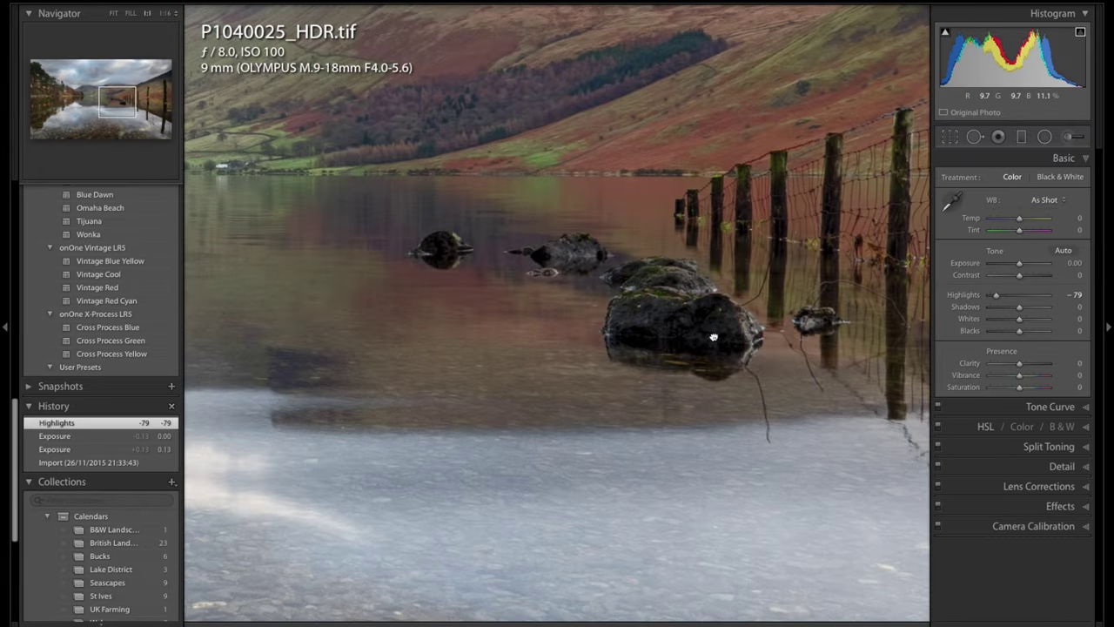
pyautogui.click(714, 336)
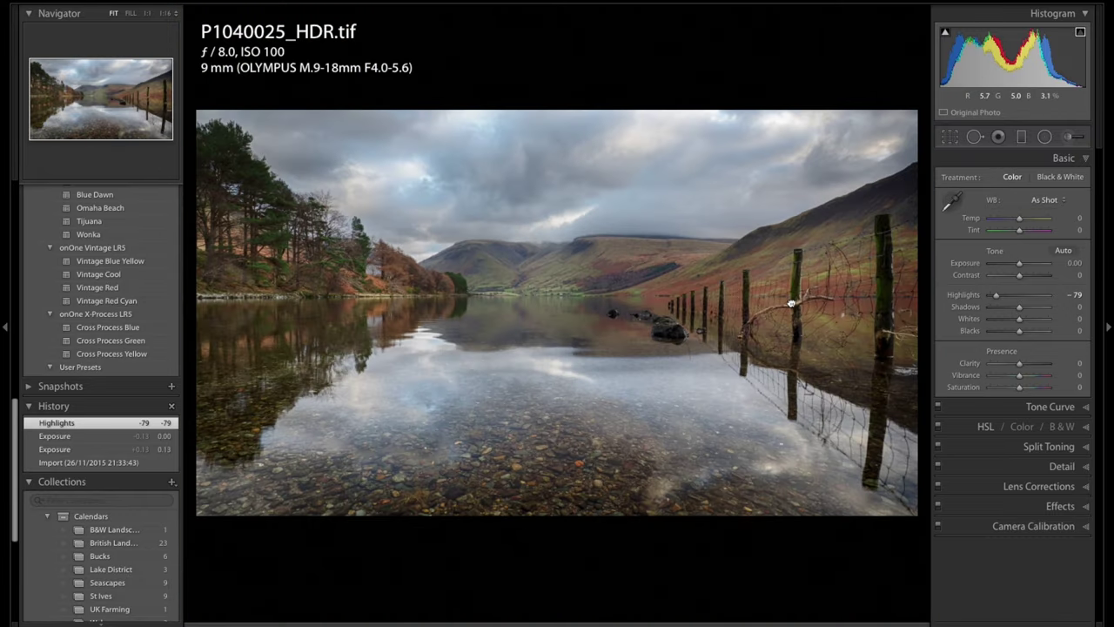
pyautogui.press('z')
pyautogui.click(1062, 465)
pyautogui.moveTo(991, 396); pyautogui.dragTo(1008, 398)
# - Set sharpening Masking to 67 so only edges sharpen, checking the fence and rocks at 1:1
pyautogui.click(726, 330)
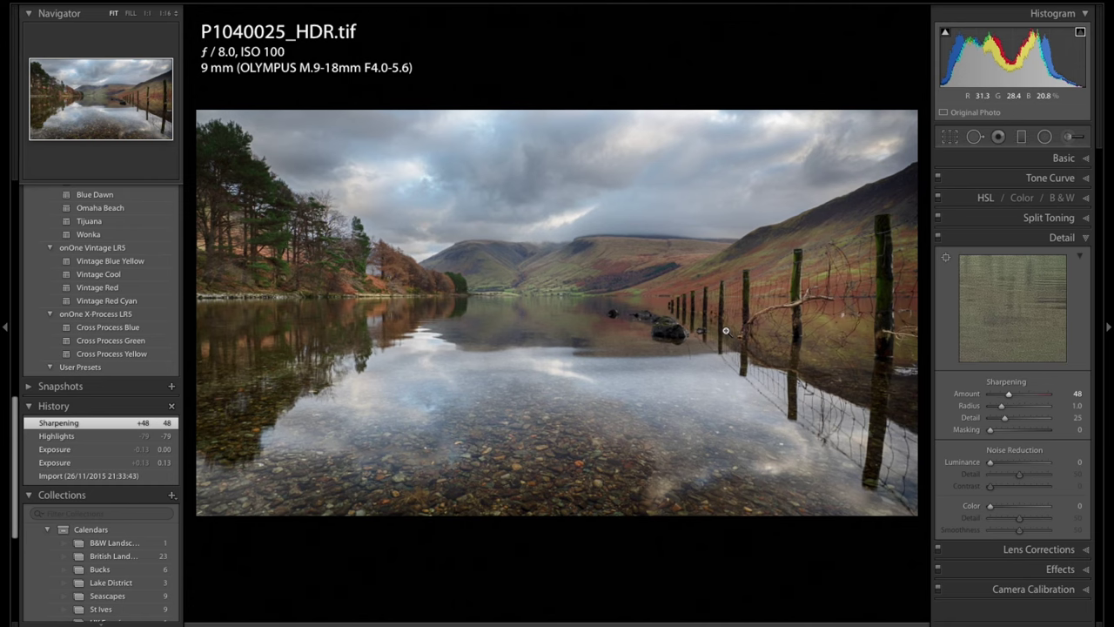
pyautogui.click(726, 331)
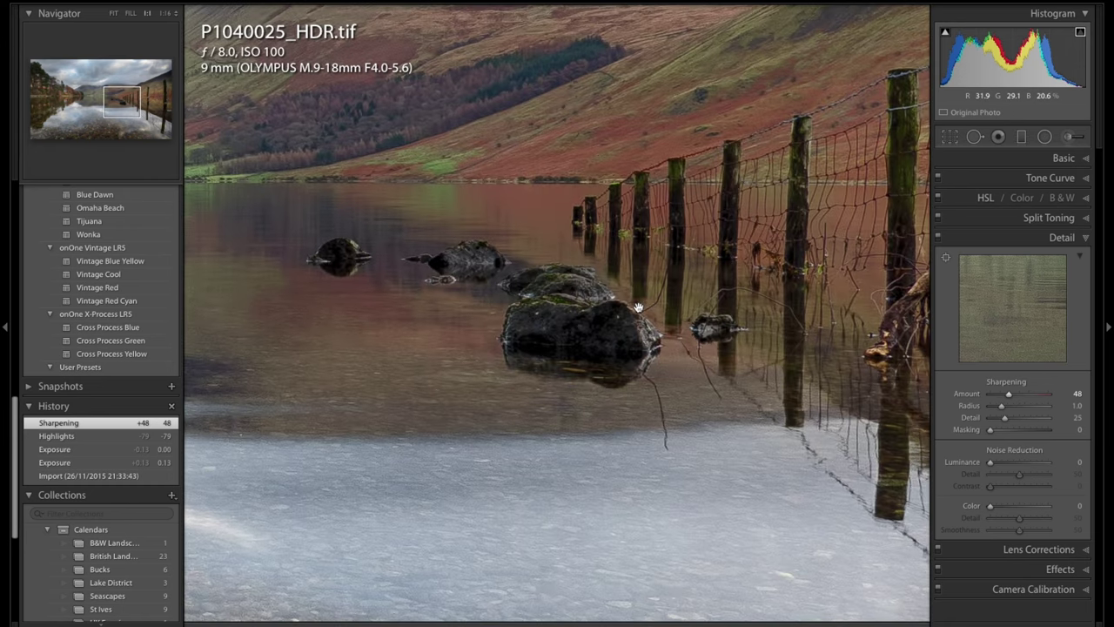
pyautogui.click(629, 329)
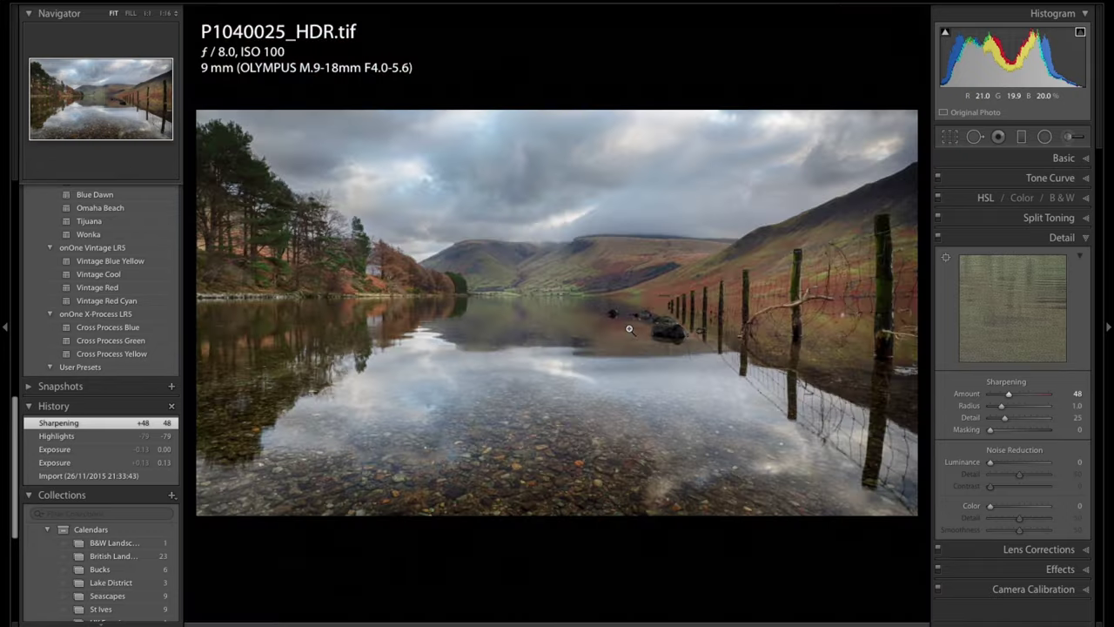
pyautogui.keyDown('alt'); pyautogui.click(992, 431); pyautogui.keyUp('alt')
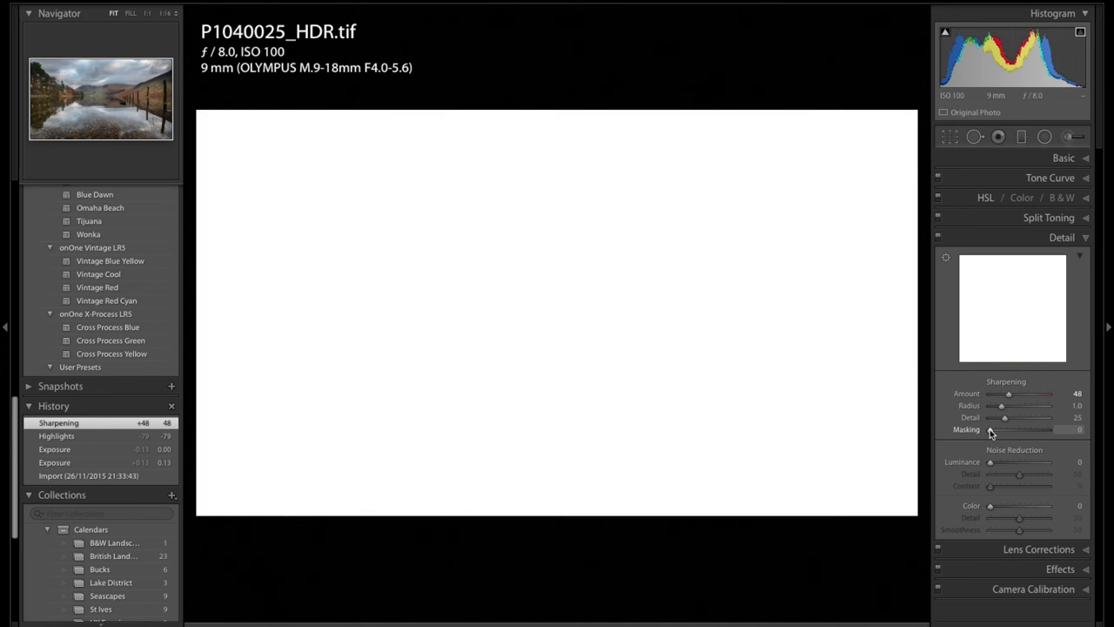
pyautogui.moveTo(991, 432); pyautogui.dragTo(1027, 434)
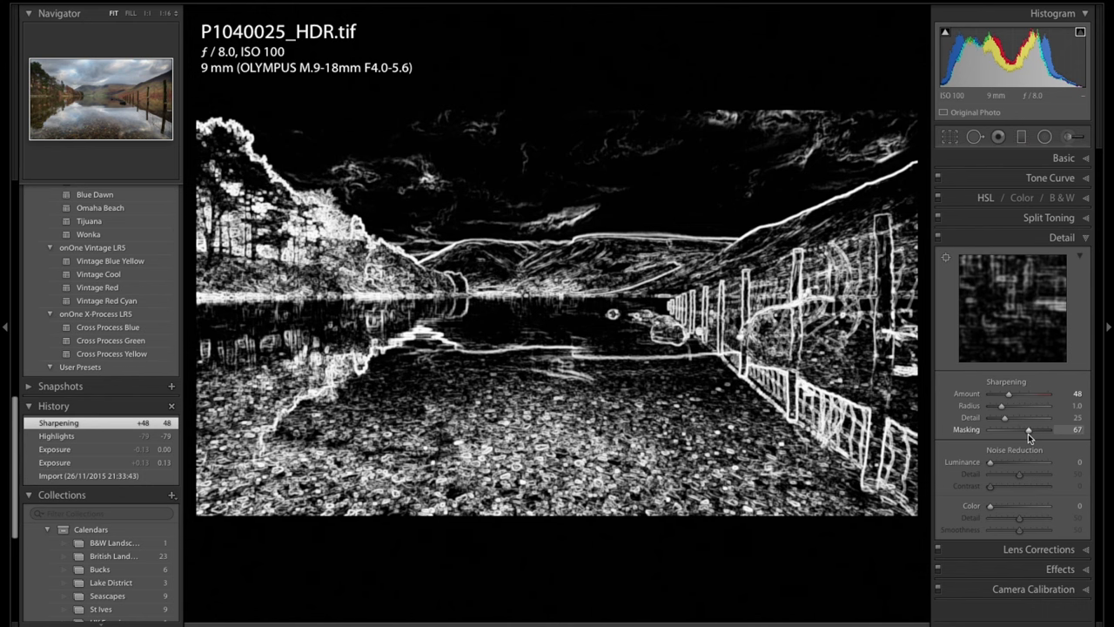
pyautogui.moveTo(1028, 433); pyautogui.dragTo(1028, 434)
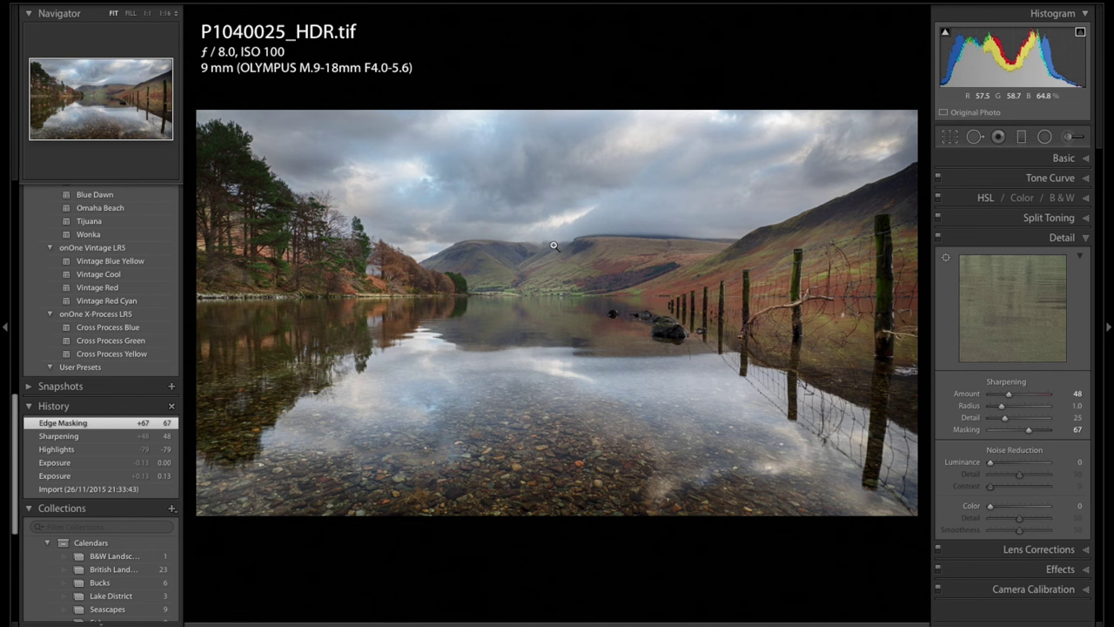
pyautogui.click(668, 335)
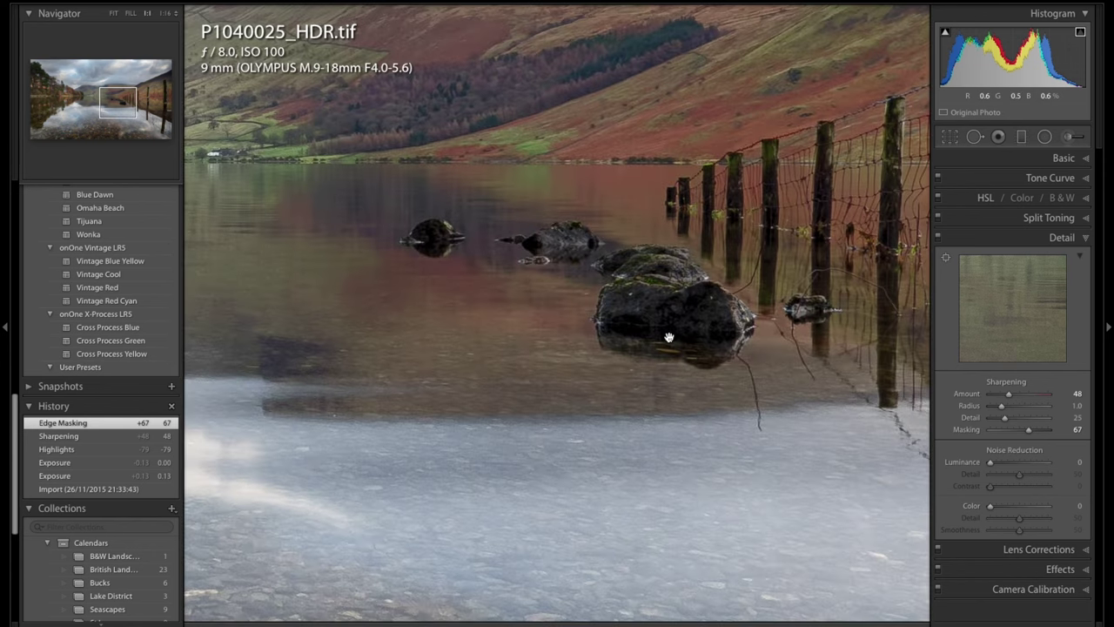
pyautogui.click(648, 306)
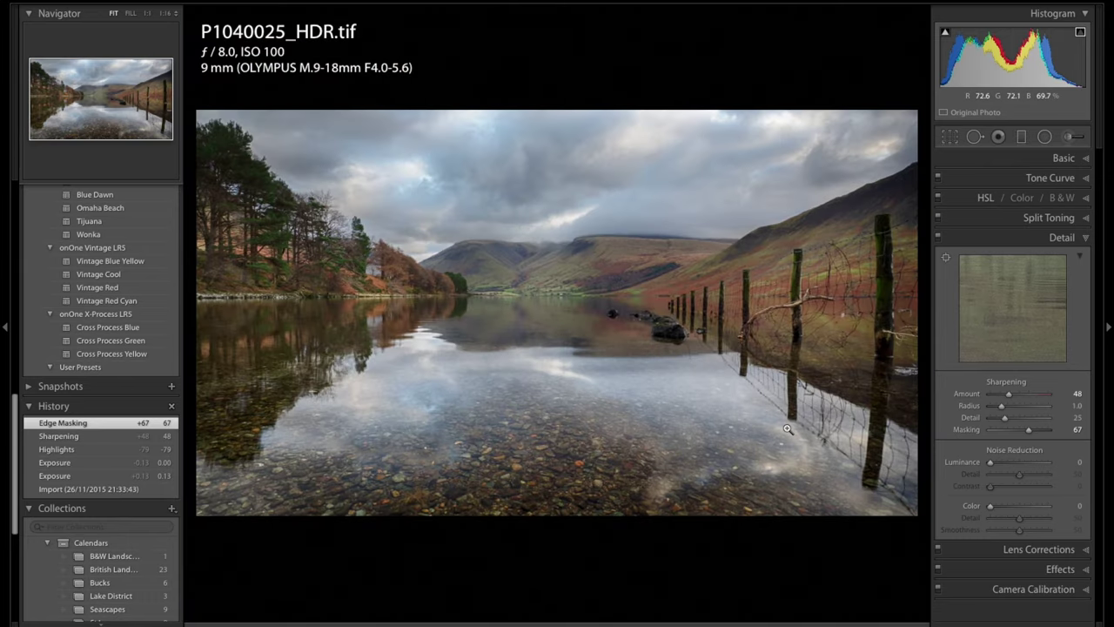
pyautogui.click(1060, 569)
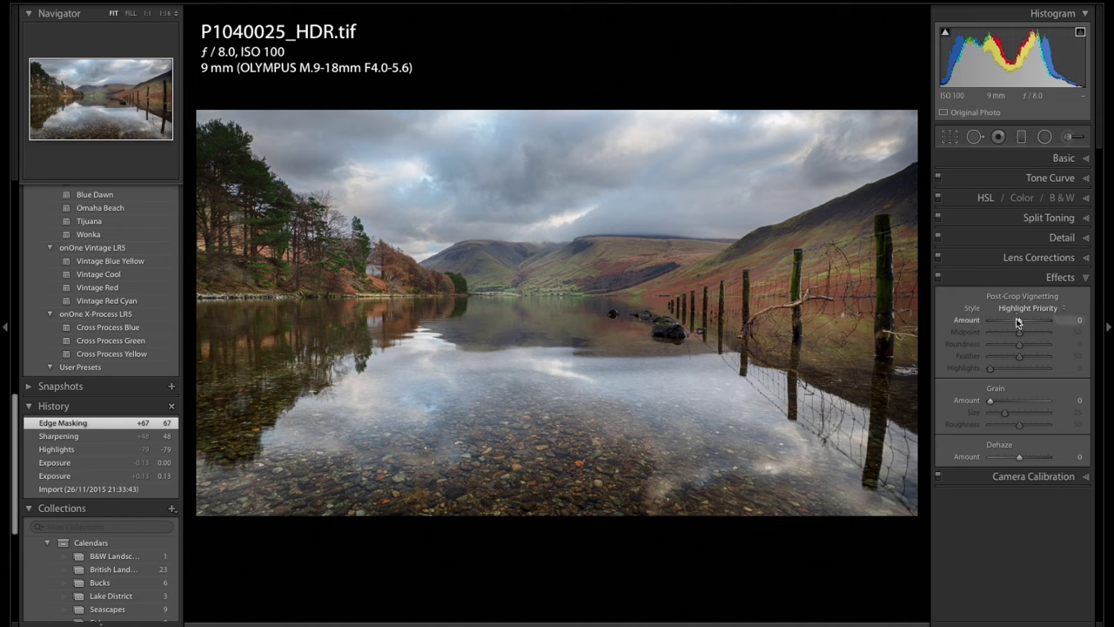
# - Add a very slight post-crop vignette of -6 to darken the corners
pyautogui.moveTo(1020, 324)
pyautogui.mouseDown()
pyautogui.moveTo(1002, 325)
pyautogui.moveTo(1014, 327)
pyautogui.mouseUp()
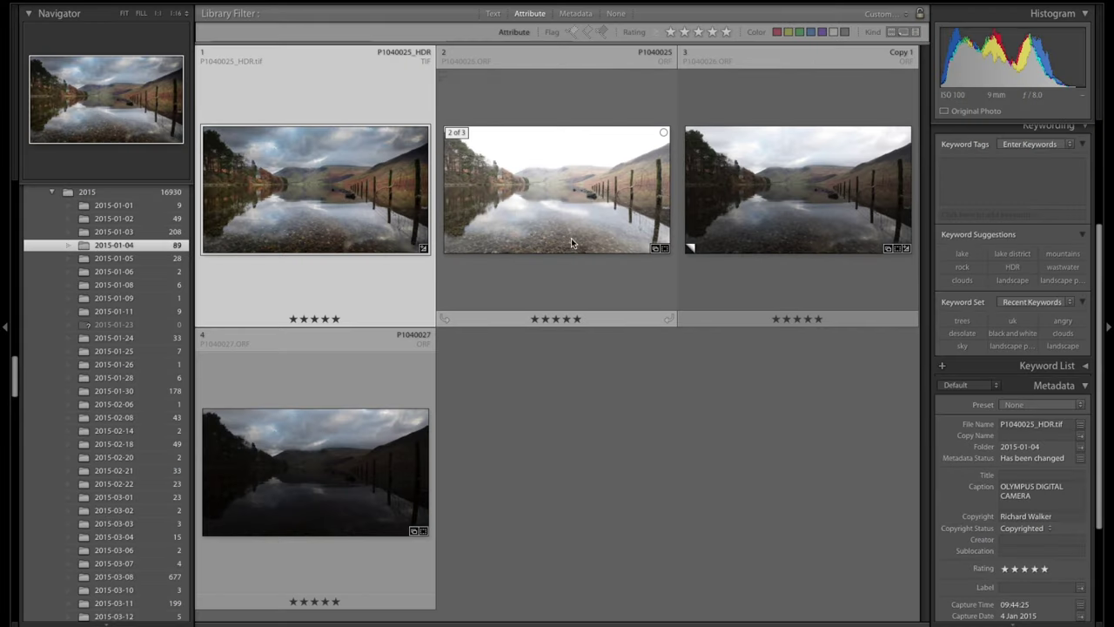
# - From the grid, send the HDR photo to Viveza 2 as a copy with Lightroom adjustments
pyautogui.doubleClick(330, 173)
pyautogui.press('g')
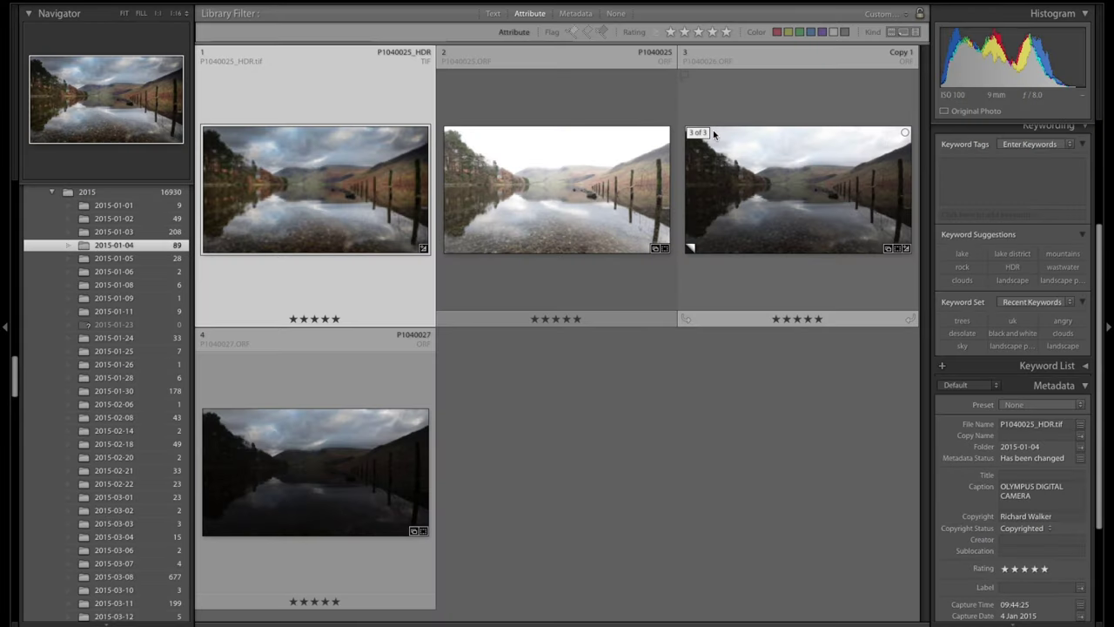
pyautogui.rightClick(282, 184)
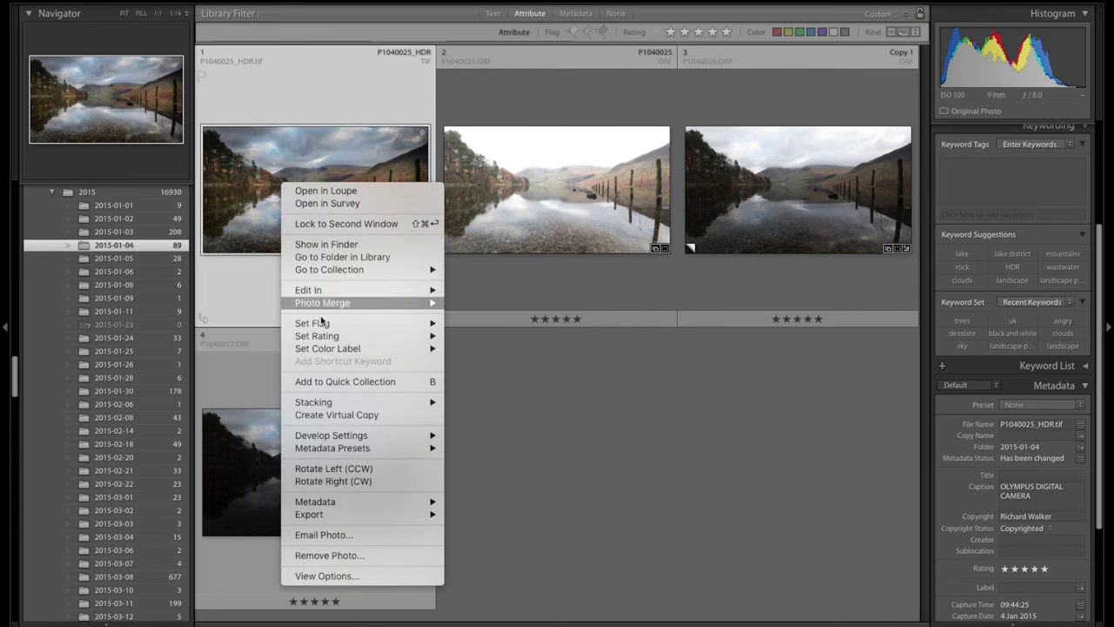
pyautogui.moveTo(341, 297)
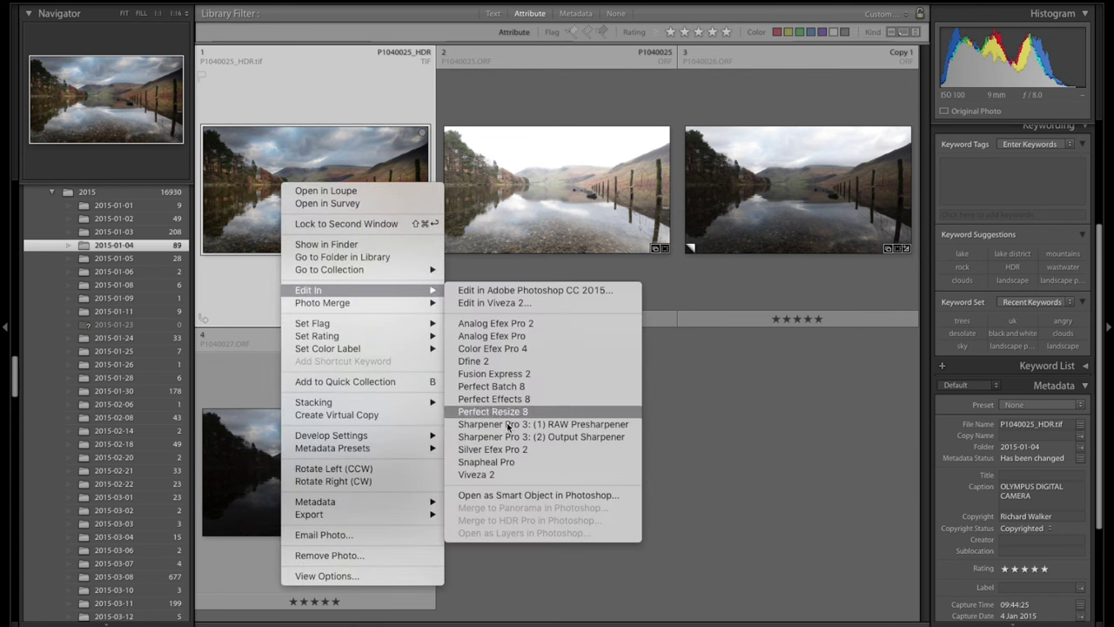
pyautogui.click(503, 473)
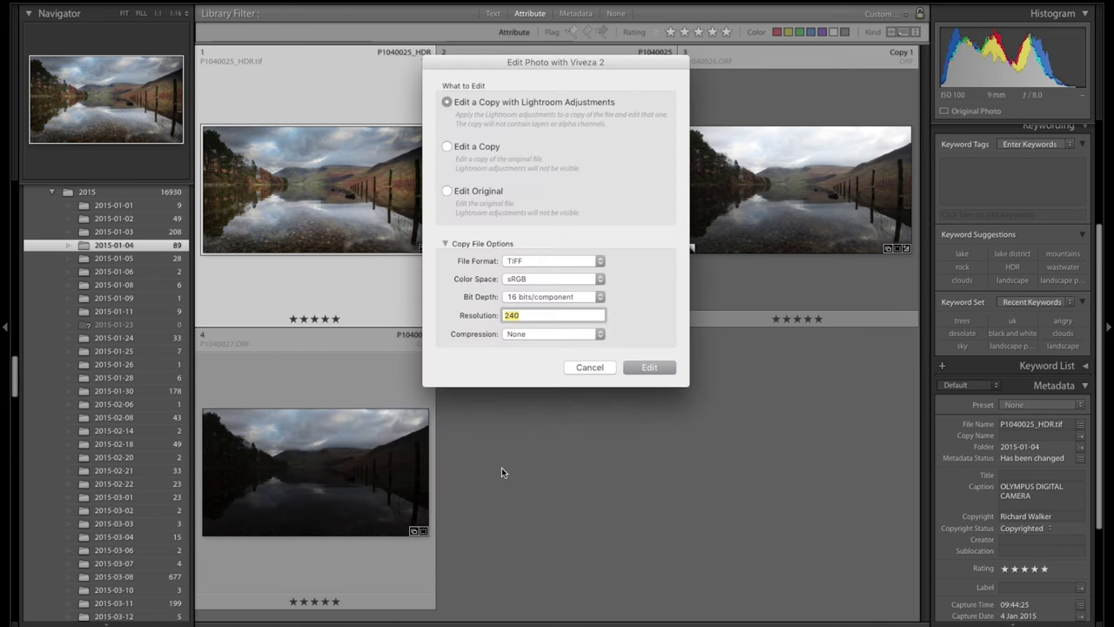
pyautogui.click(649, 367)
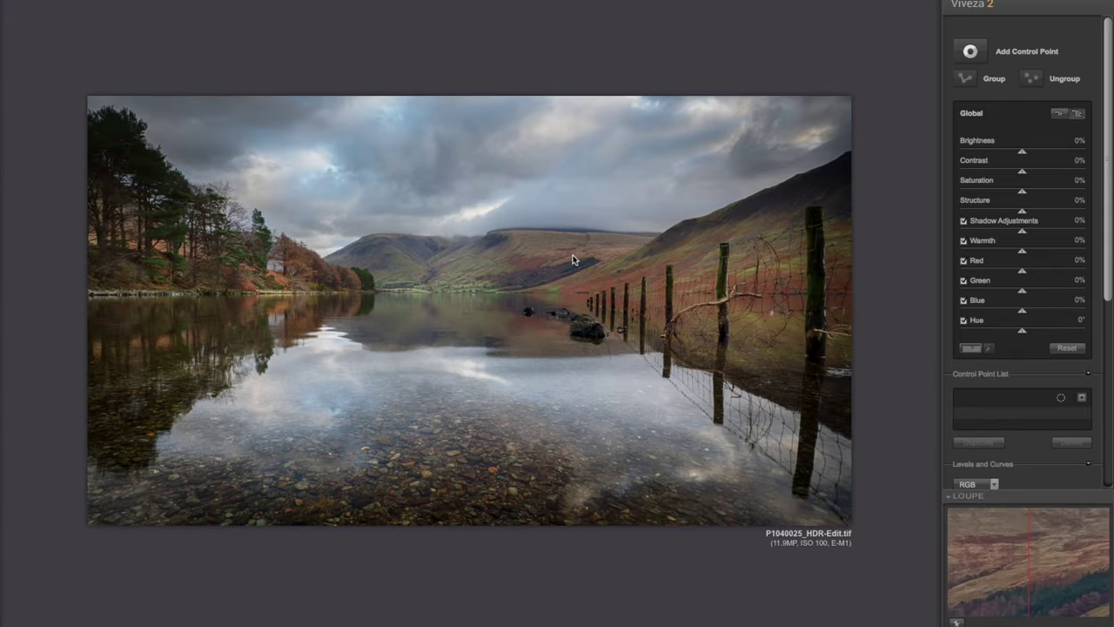
# - Place a control point on the hillside, raise its Warmth and enlarge it to 62%
pyautogui.click(970, 53)
pyautogui.click(679, 195)
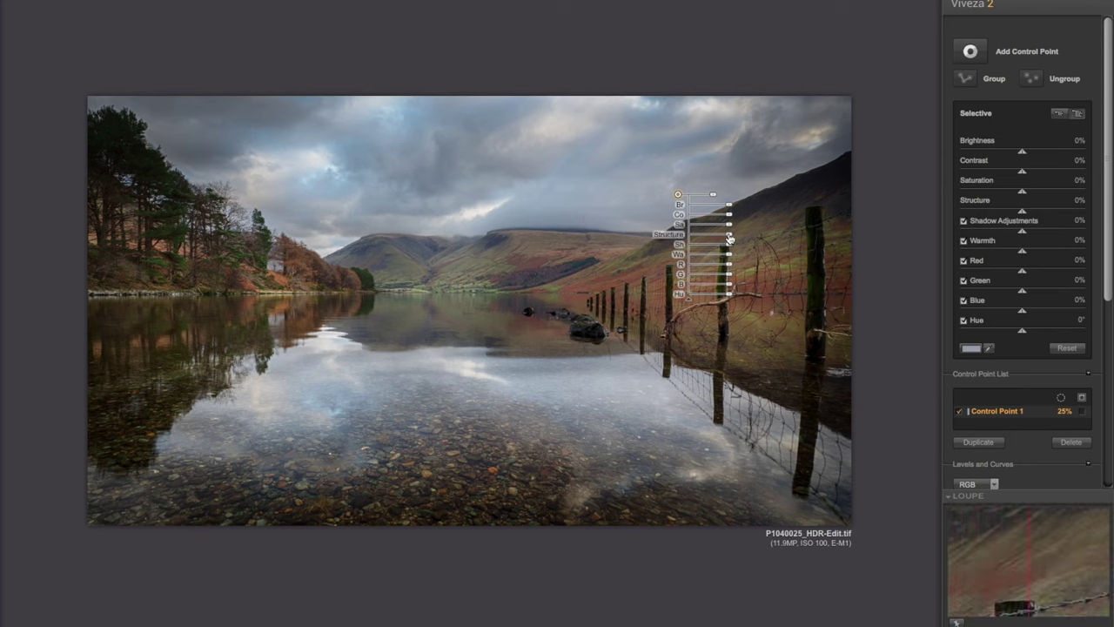
pyautogui.moveTo(729, 254); pyautogui.dragTo(765, 260)
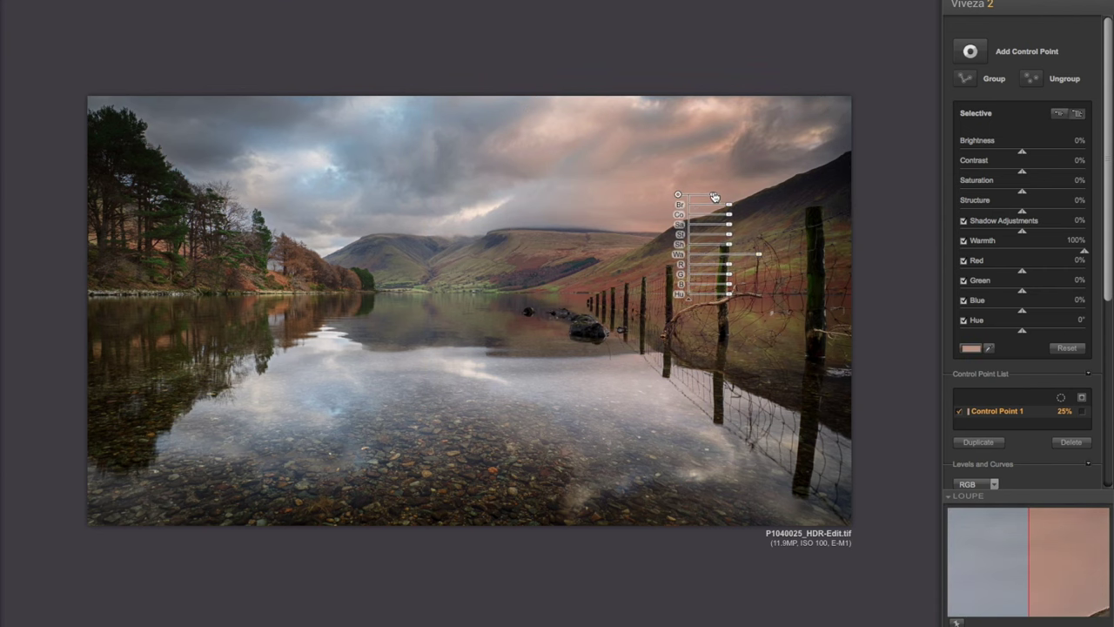
pyautogui.moveTo(713, 197); pyautogui.dragTo(735, 195)
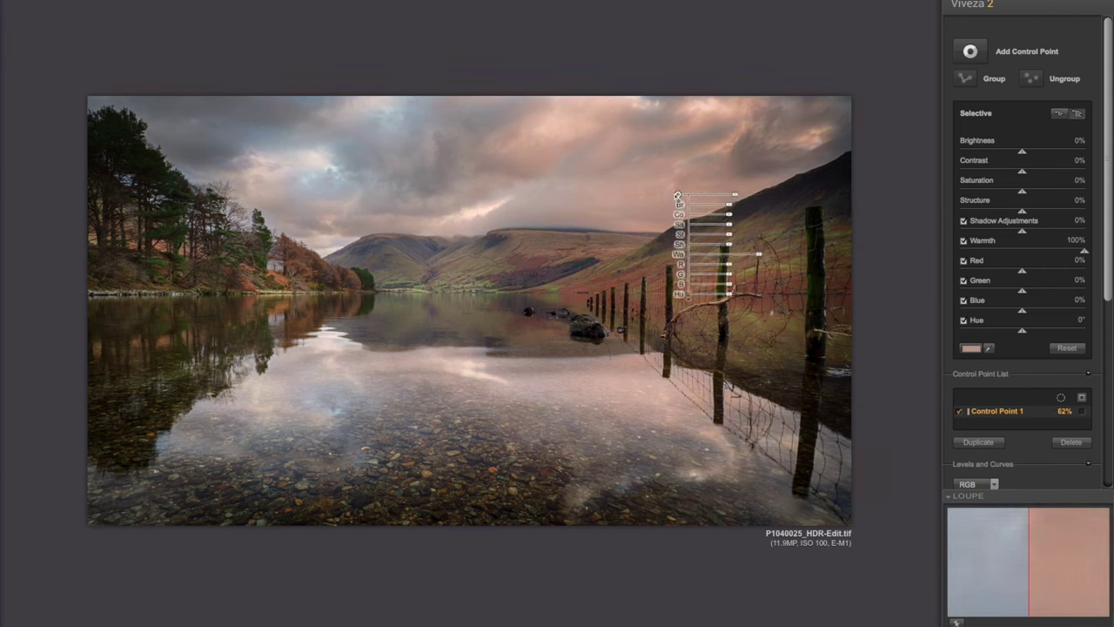
pyautogui.moveTo(678, 196)
pyautogui.moveTo(678, 195)
pyautogui.mouseDown()
pyautogui.moveTo(638, 181)
pyautogui.moveTo(681, 189)
pyautogui.moveTo(665, 196)
pyautogui.mouseUp()
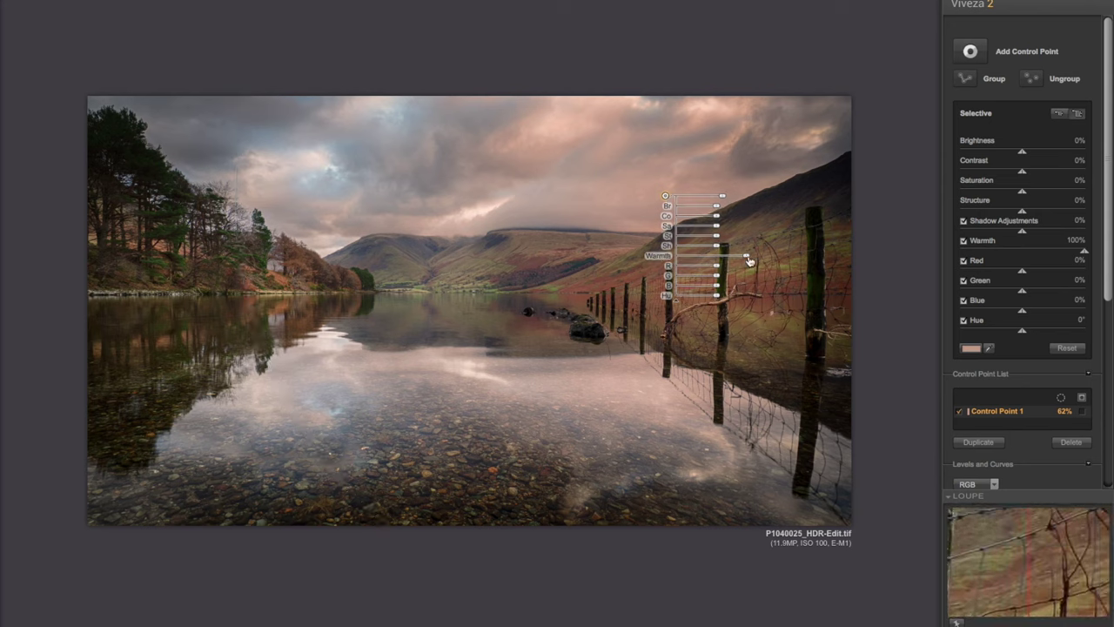
pyautogui.moveTo(746, 255); pyautogui.dragTo(754, 254)
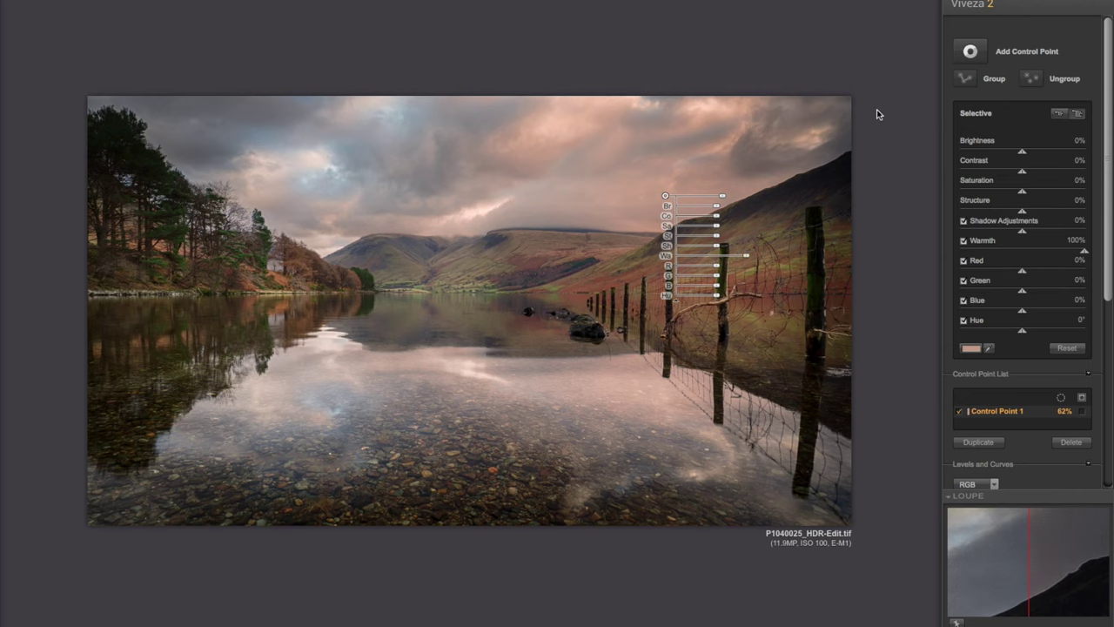
# - Add a small 59% warming point on the fence, copy it further along, then deselect
pyautogui.click(971, 54)
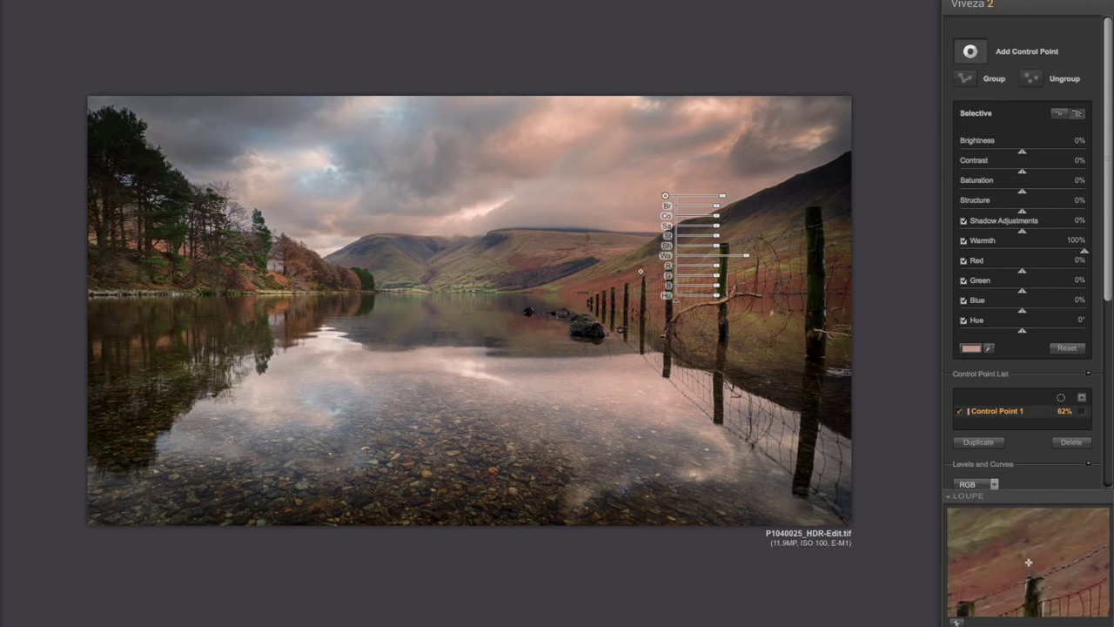
pyautogui.click(644, 275)
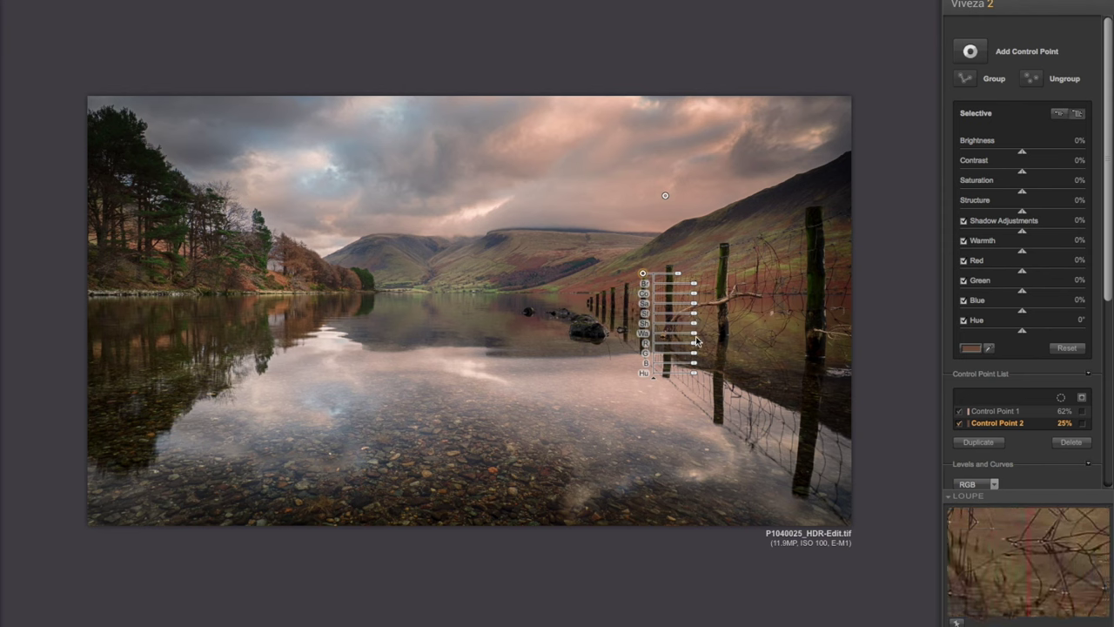
pyautogui.moveTo(696, 339); pyautogui.dragTo(719, 336)
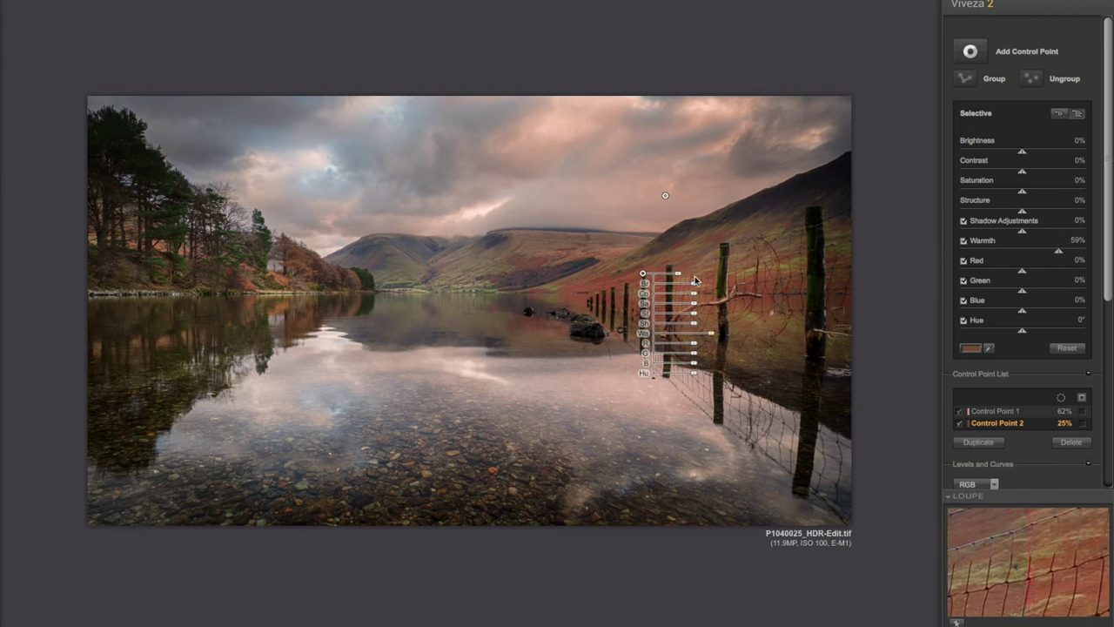
pyautogui.moveTo(680, 278); pyautogui.dragTo(667, 276)
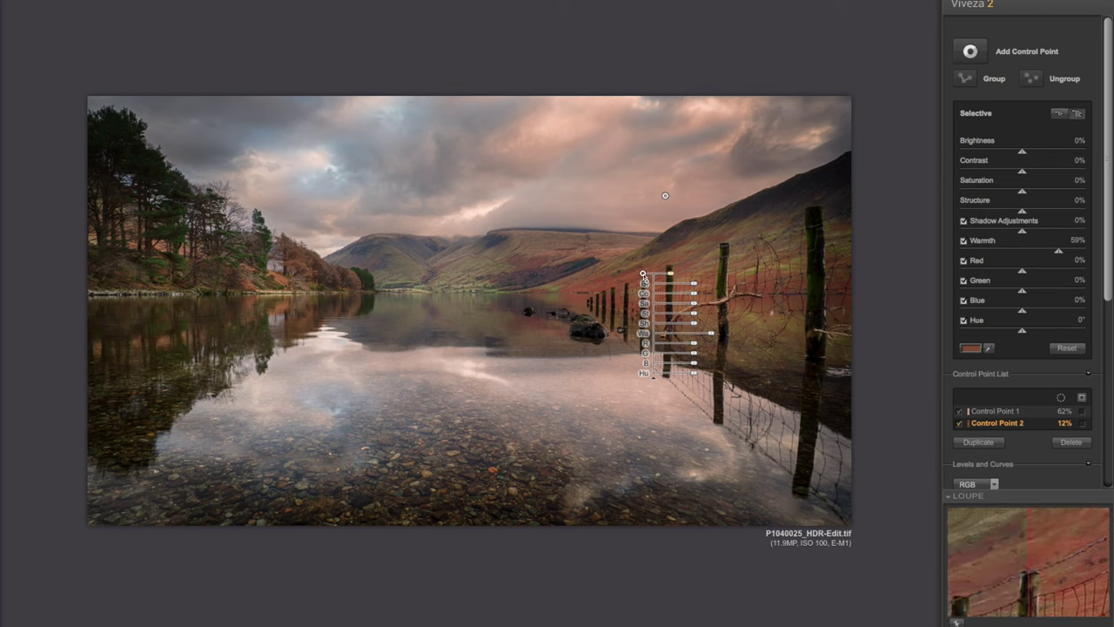
pyautogui.moveTo(644, 273); pyautogui.dragTo(443, 272)
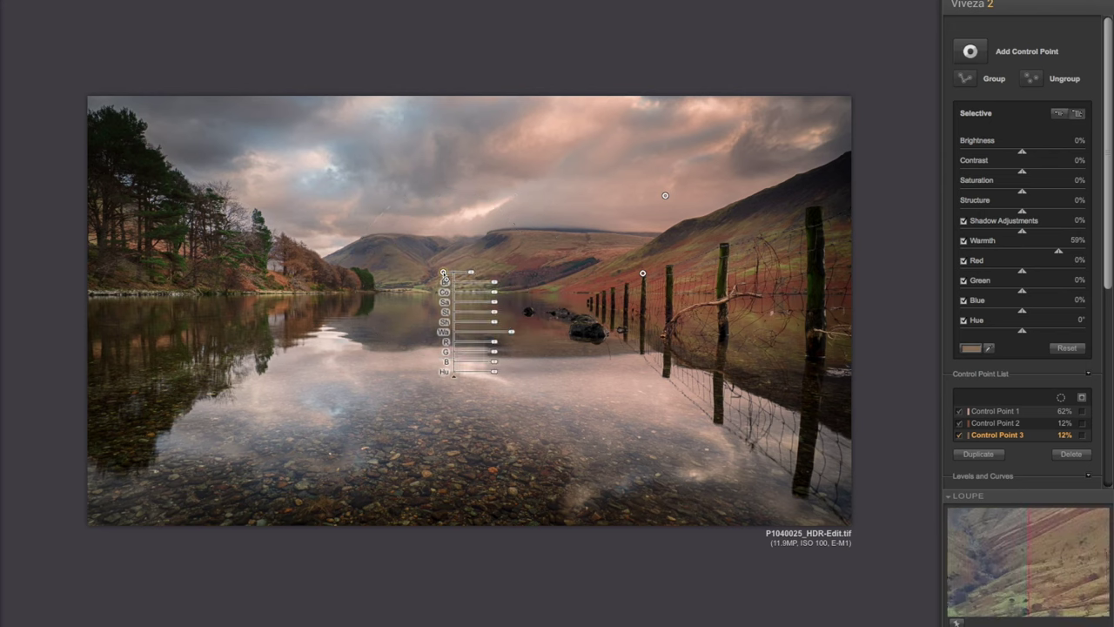
pyautogui.click(642, 274)
pyautogui.moveTo(642, 273); pyautogui.dragTo(655, 264)
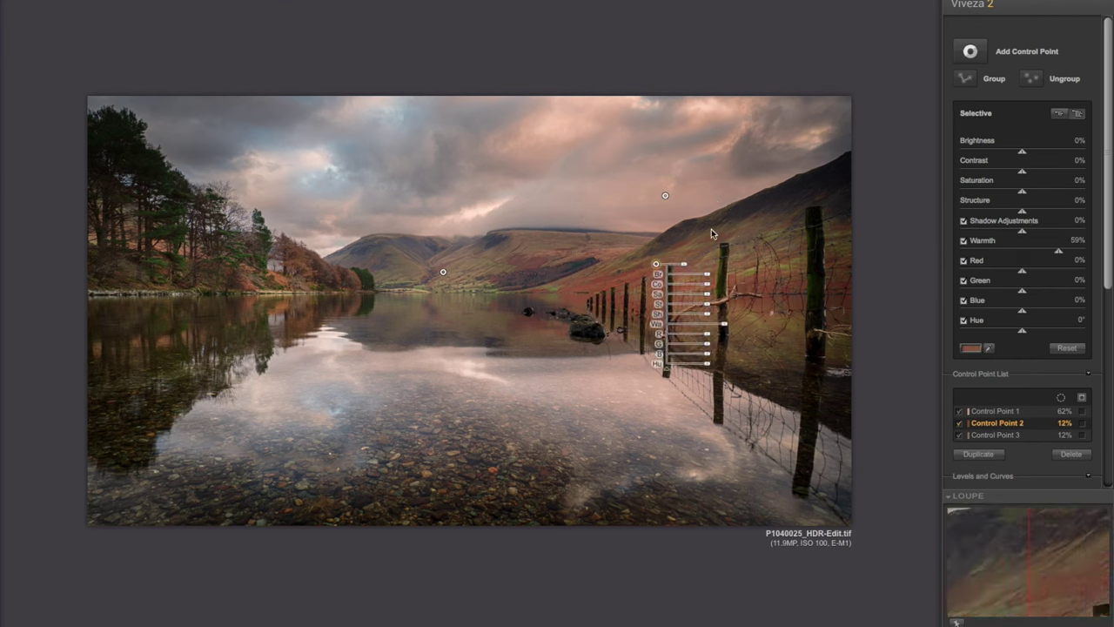
pyautogui.click(665, 196)
pyautogui.click(723, 57)
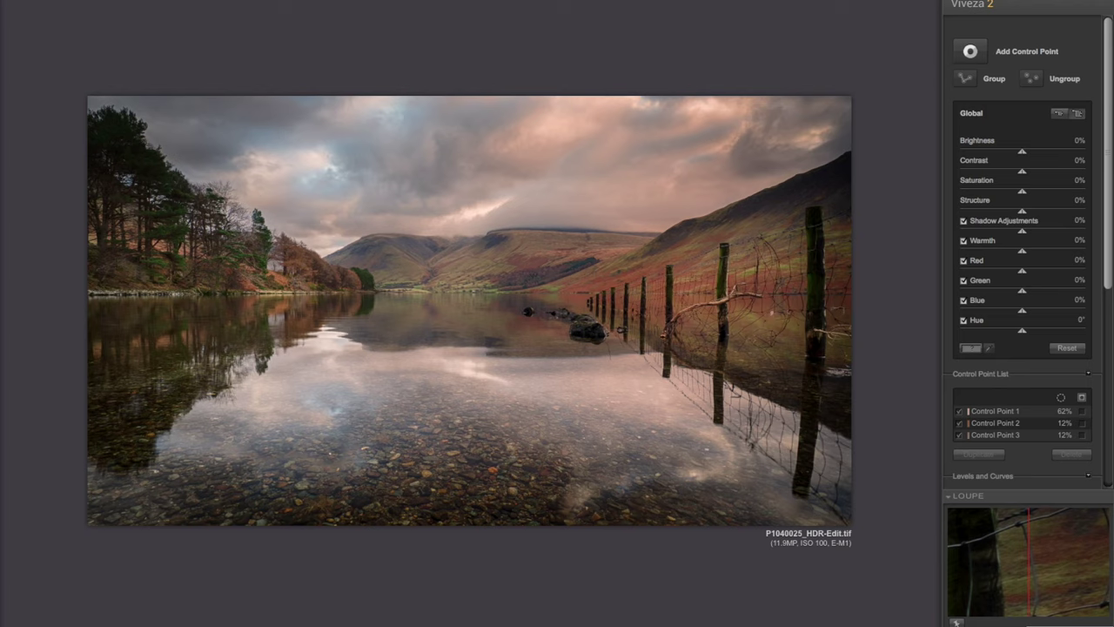
# - Save the Viveza edits and open P1040025_HDR-Edit.tif in Develop's Basic panel
pyautogui.press('Return')
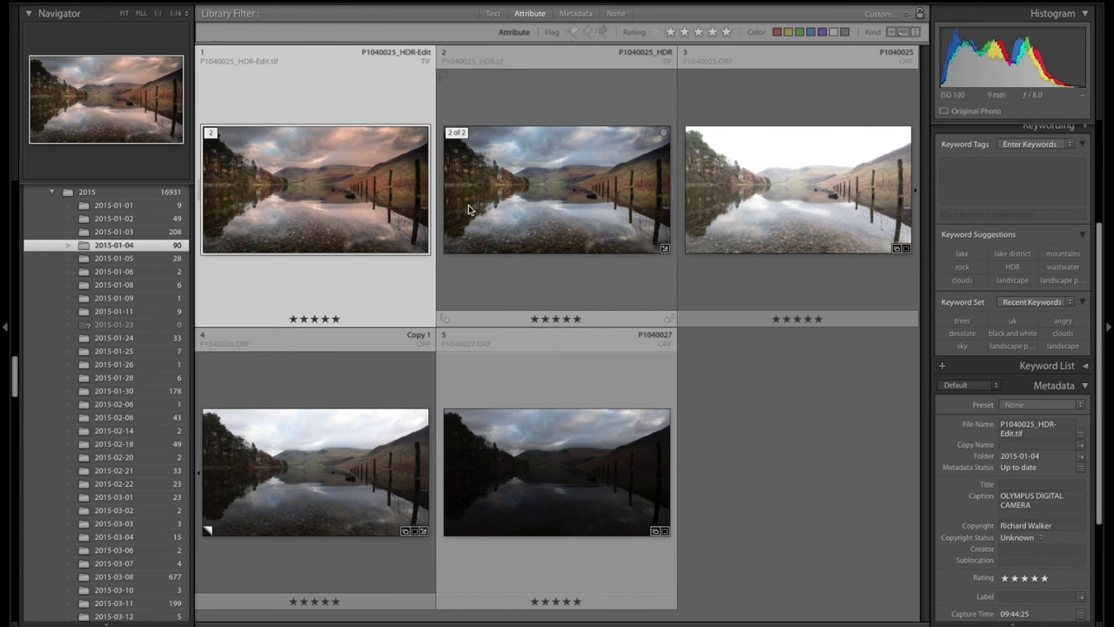
pyautogui.press('d')
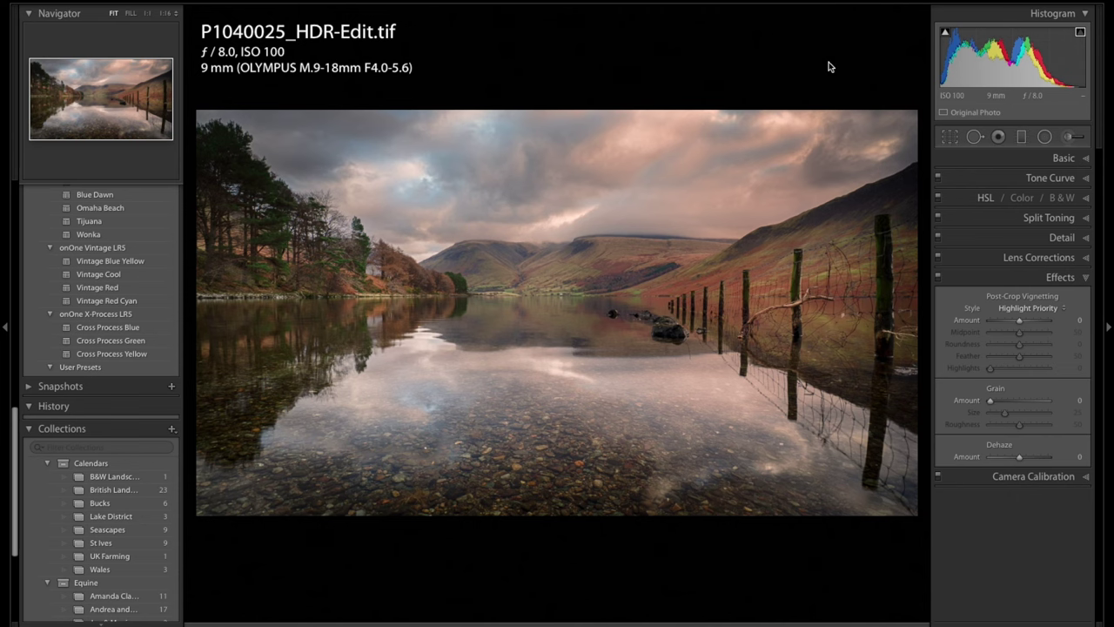
pyautogui.click(1063, 158)
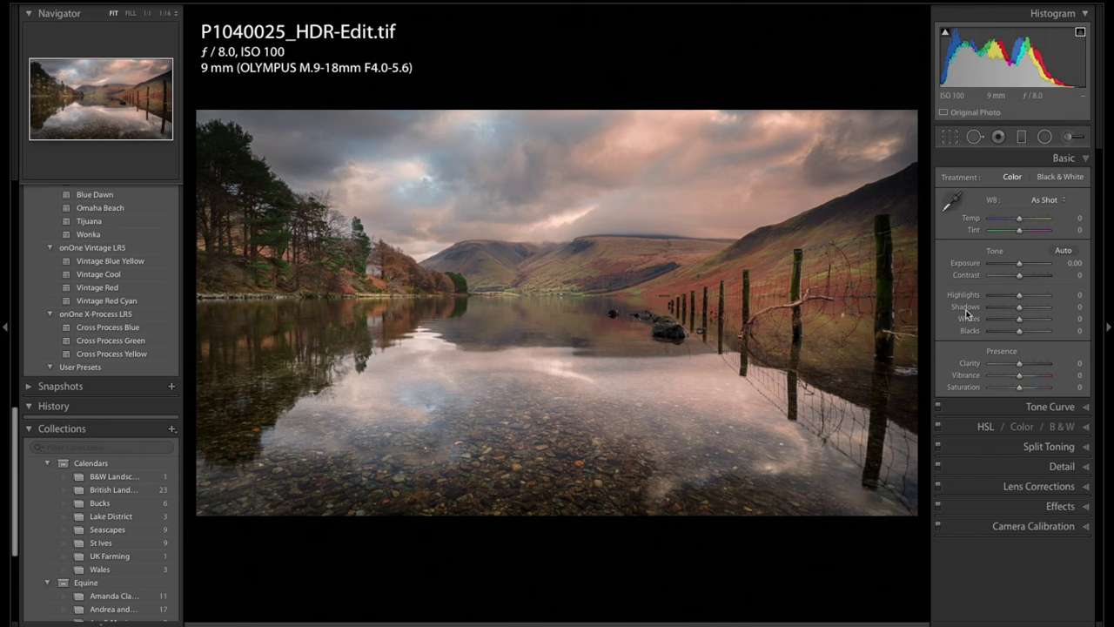
# - In the Basic panel, set Contrast to +56 and Shadows to +25 on P1040025_HDR-Edit.tif
pyautogui.moveTo(1021, 278); pyautogui.dragTo(1036, 278)
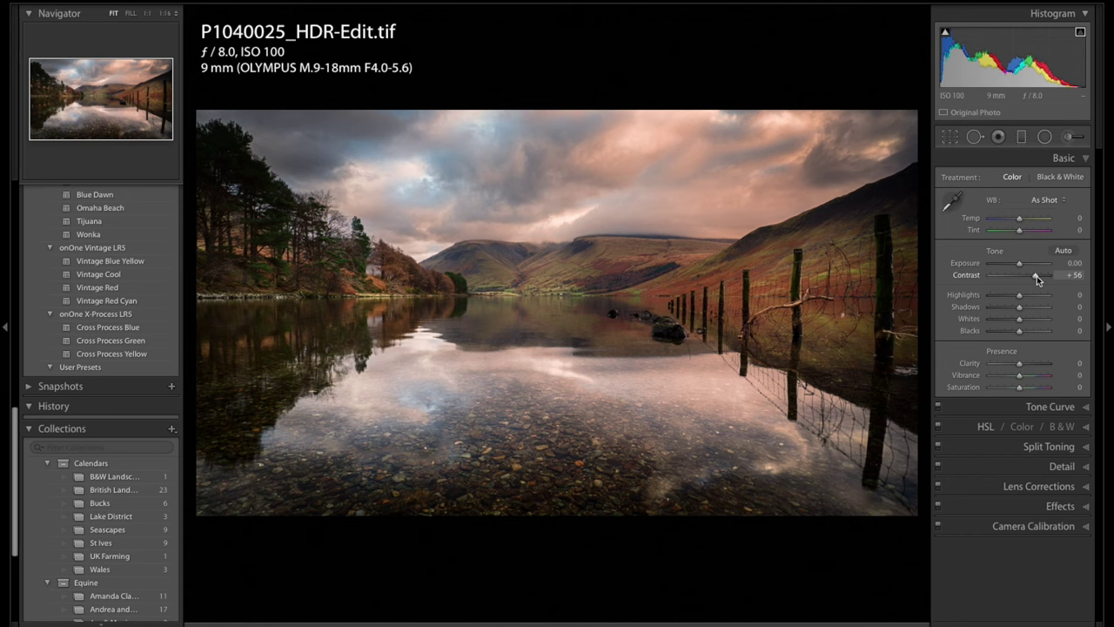
pyautogui.moveTo(1037, 276); pyautogui.dragTo(1036, 276)
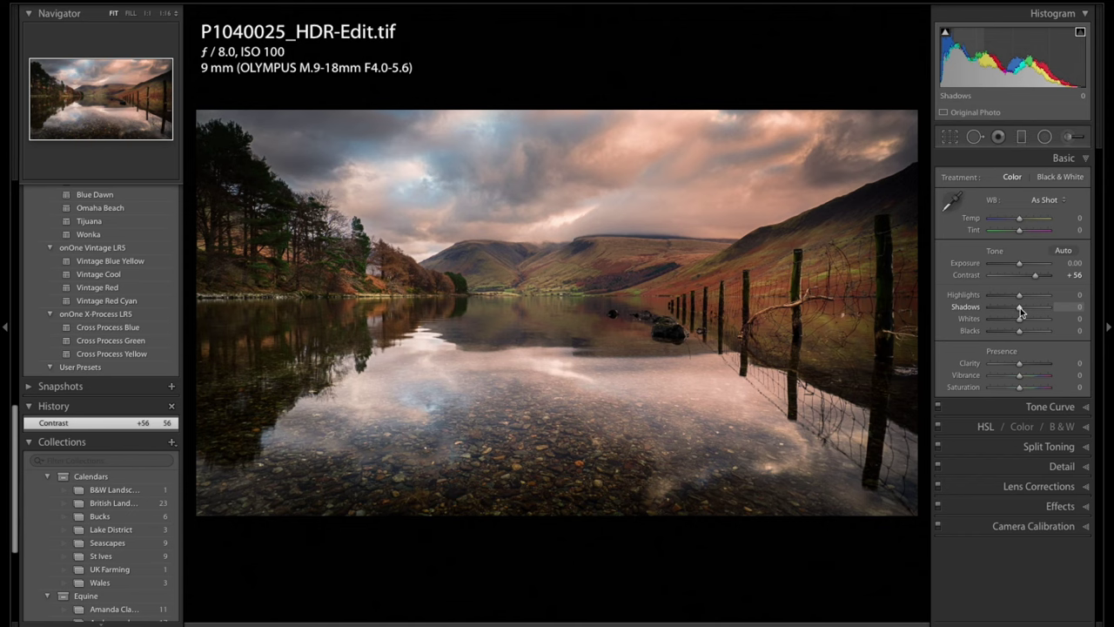
pyautogui.moveTo(1020, 309); pyautogui.dragTo(1027, 312)
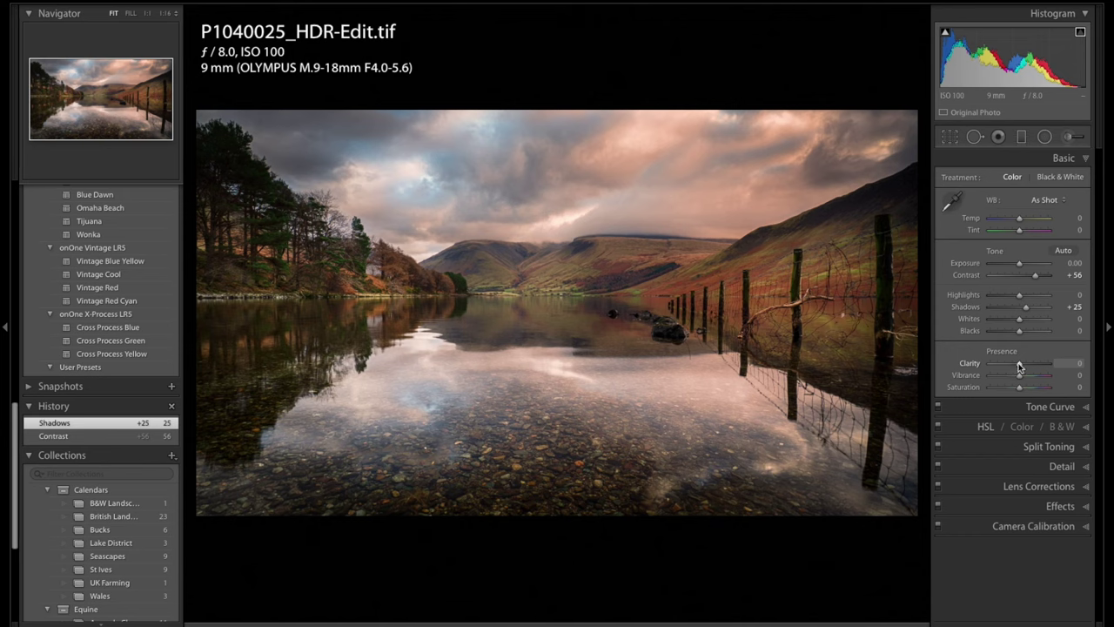
# - Try Clarity at +67 and reset it to 0, then set Vibrance to +53 and Saturation to -7
pyautogui.moveTo(1021, 367); pyautogui.dragTo(1038, 363)
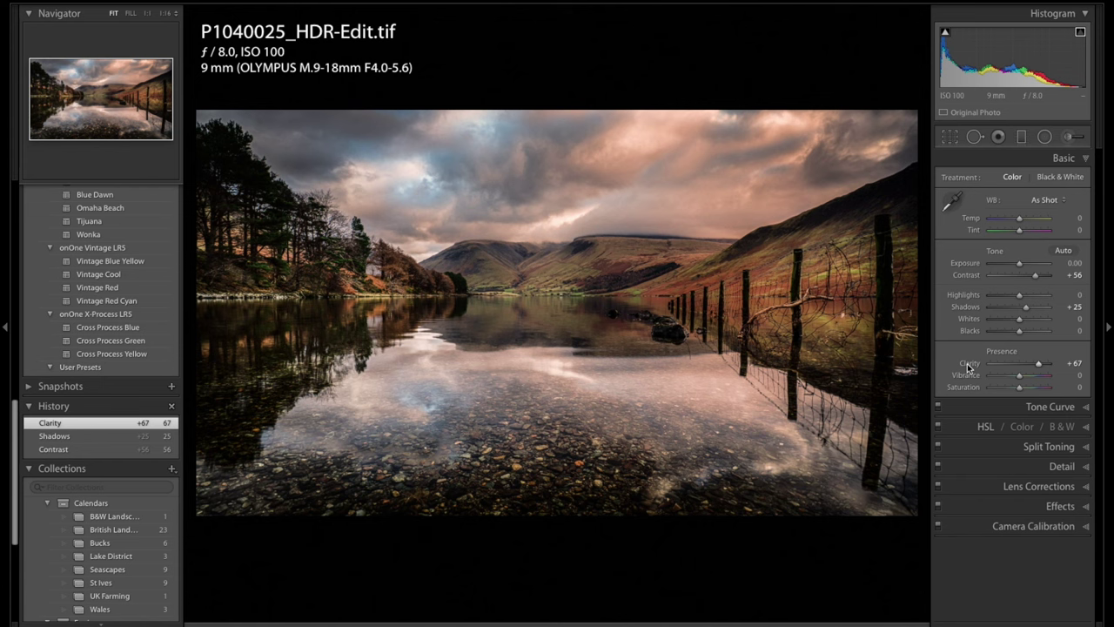
pyautogui.doubleClick(968, 367)
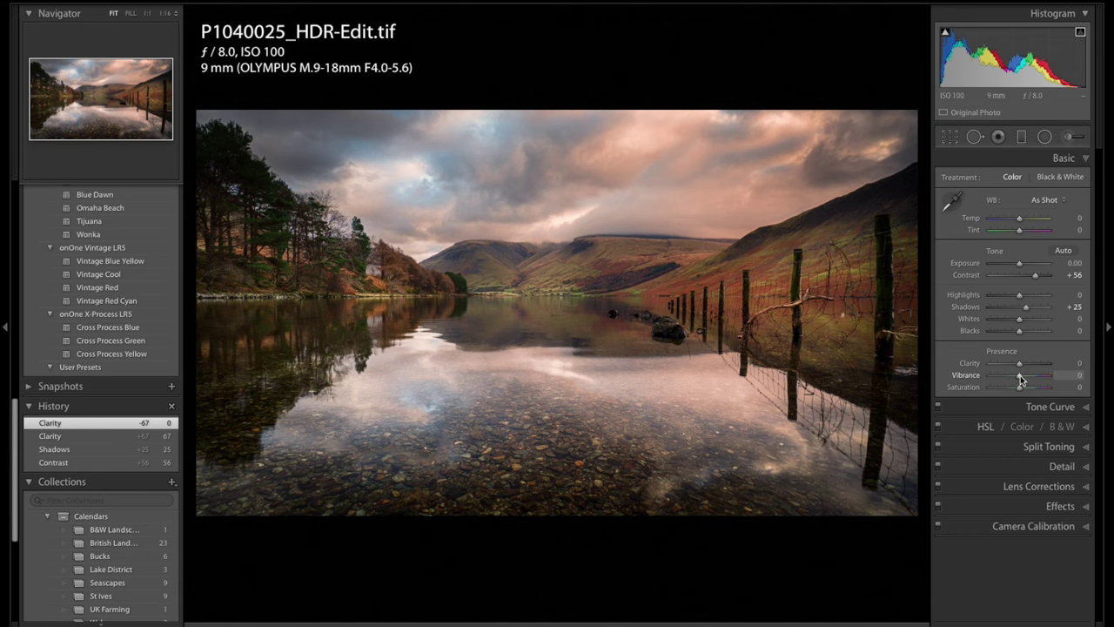
pyautogui.moveTo(1021, 379); pyautogui.dragTo(1037, 380)
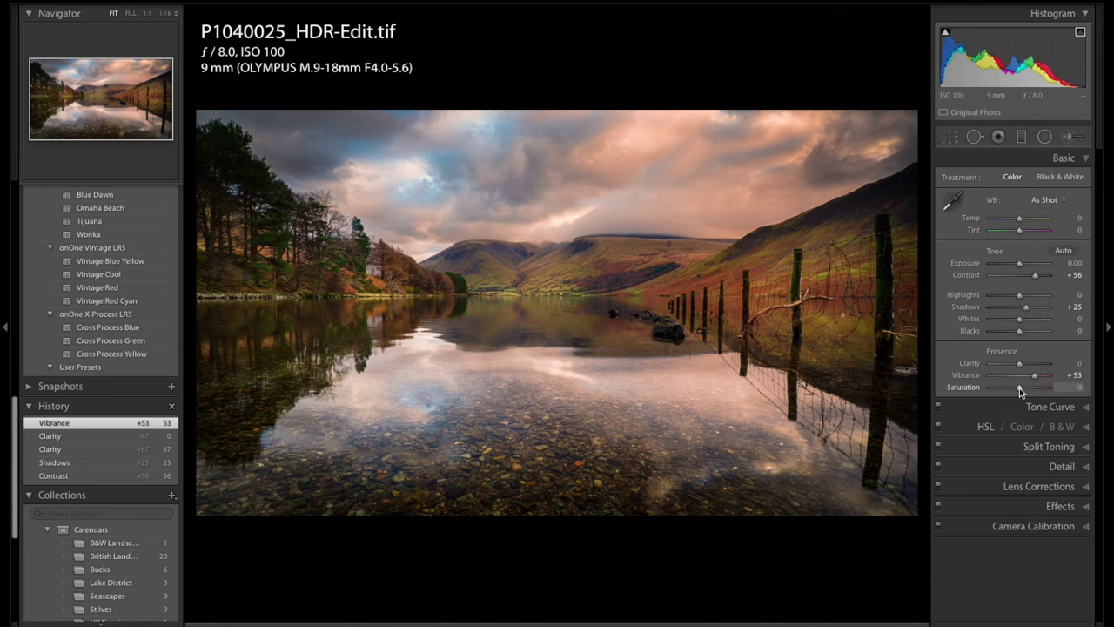
pyautogui.moveTo(1020, 391); pyautogui.dragTo(1017, 388)
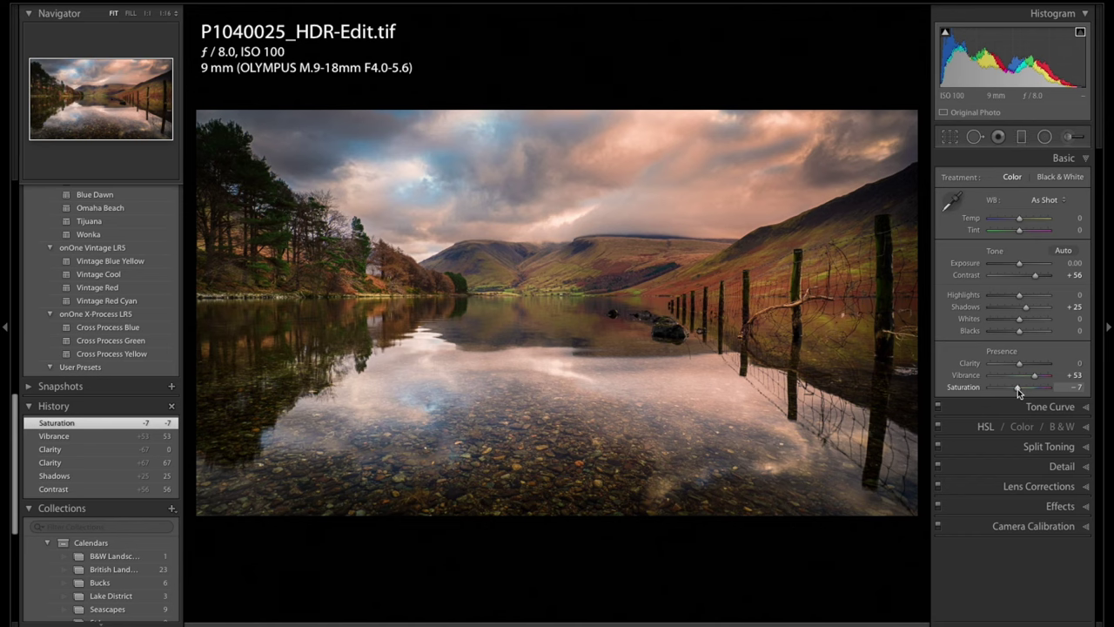
# - Zoom in to 1:1 on the clouds to inspect the sky noise
pyautogui.click(636, 205)
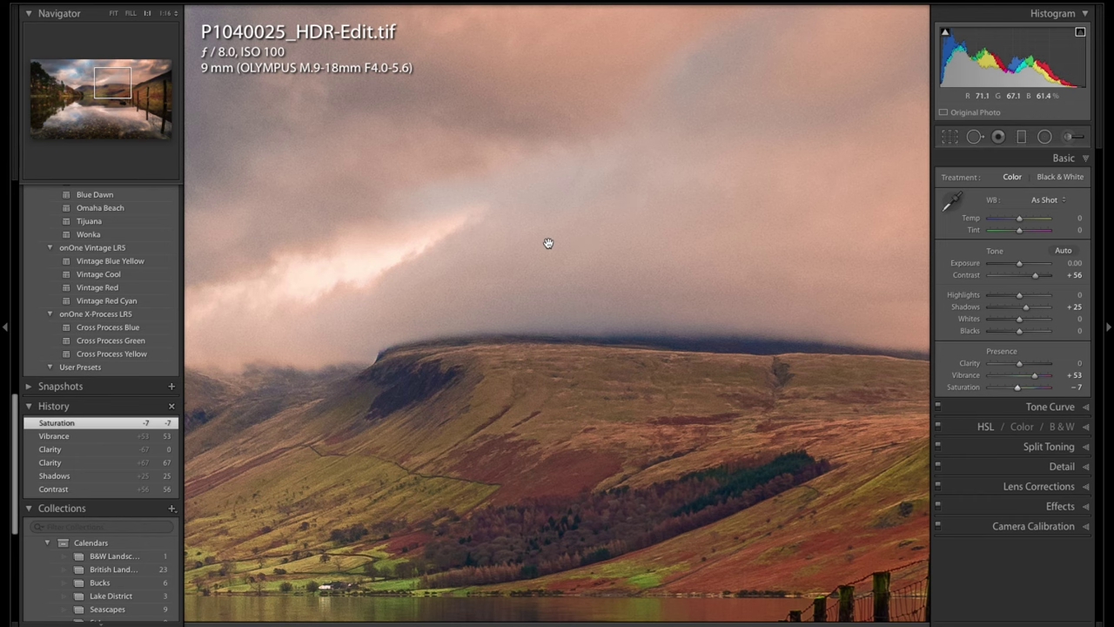
pyautogui.click(649, 262)
pyautogui.click(558, 187)
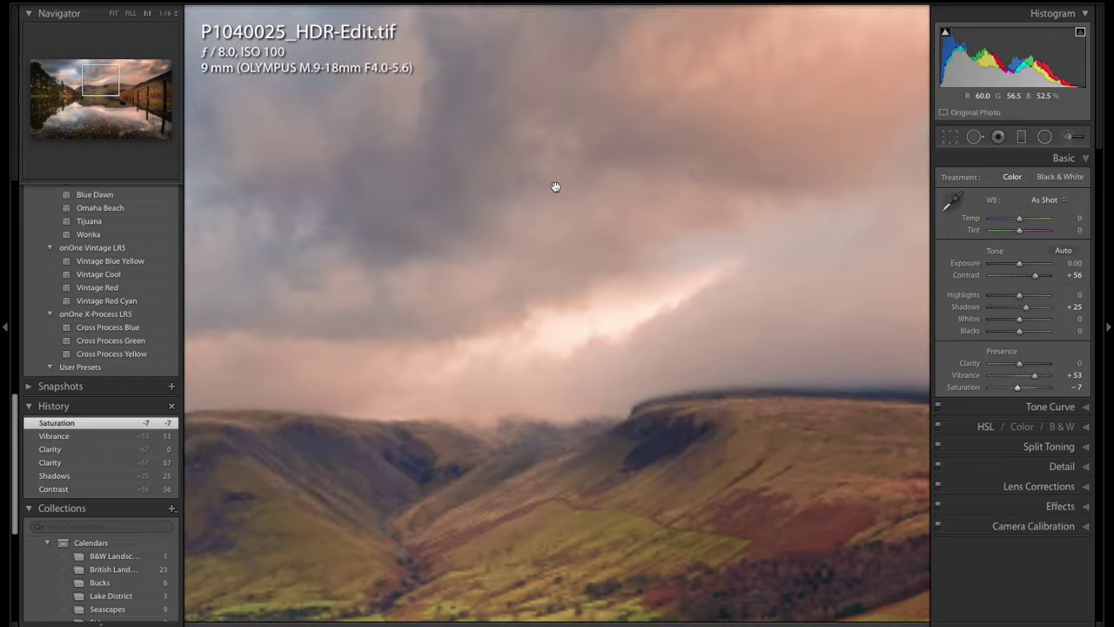
pyautogui.click(556, 187)
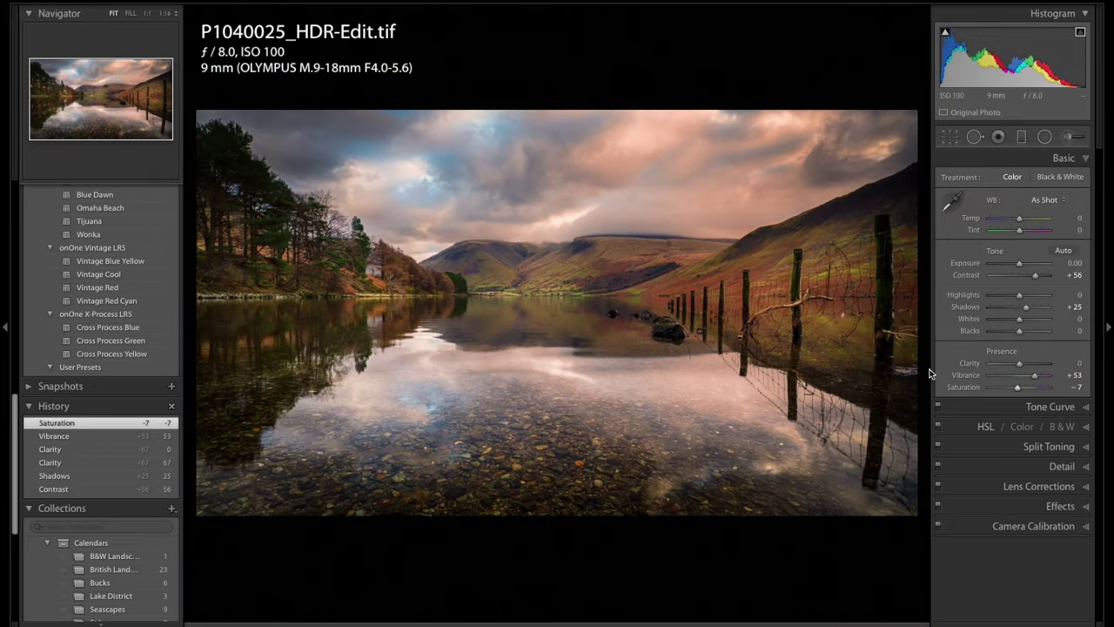
# - In the Detail panel, set Noise Reduction Luminance to 27
pyautogui.click(1064, 466)
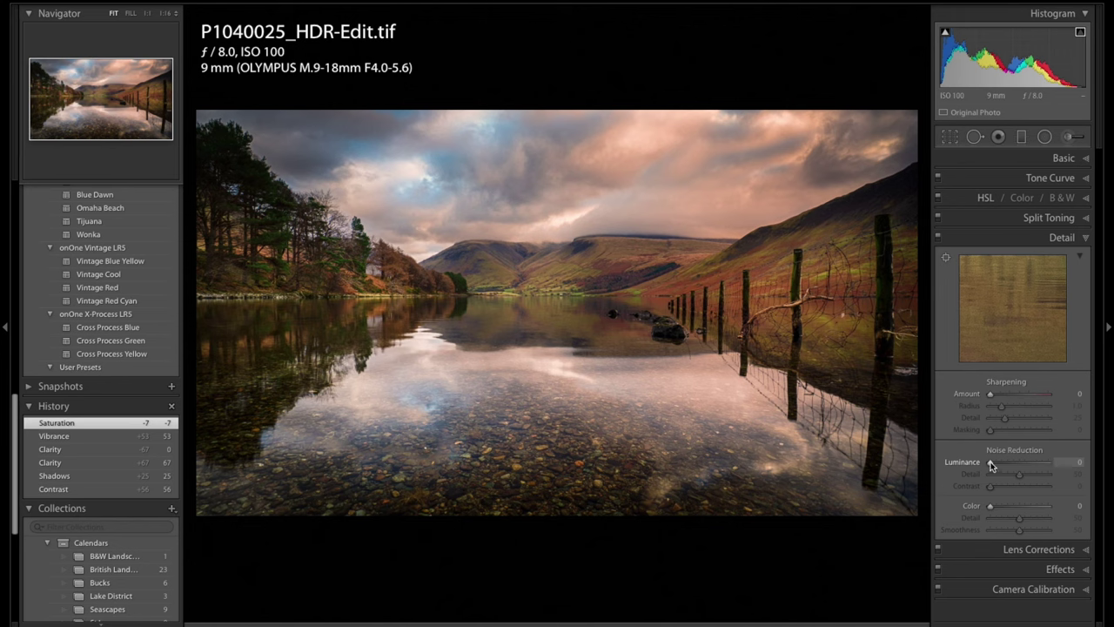
pyautogui.moveTo(994, 460); pyautogui.dragTo(996, 461)
pyautogui.click(641, 174)
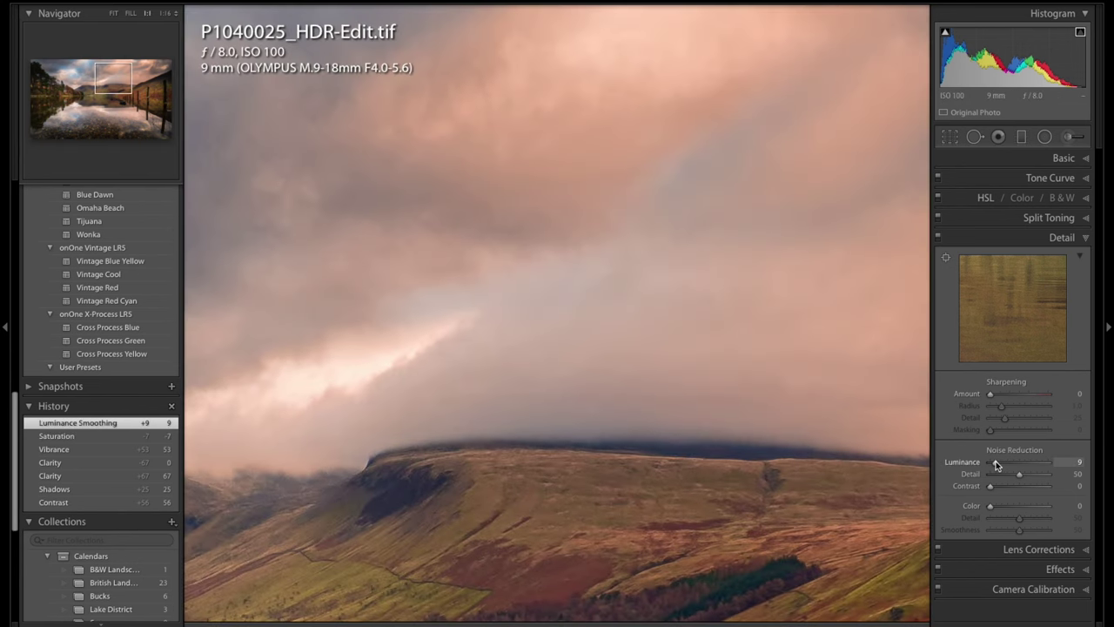
pyautogui.moveTo(997, 464); pyautogui.dragTo(1000, 464)
pyautogui.moveTo(1005, 464); pyautogui.dragTo(1006, 462)
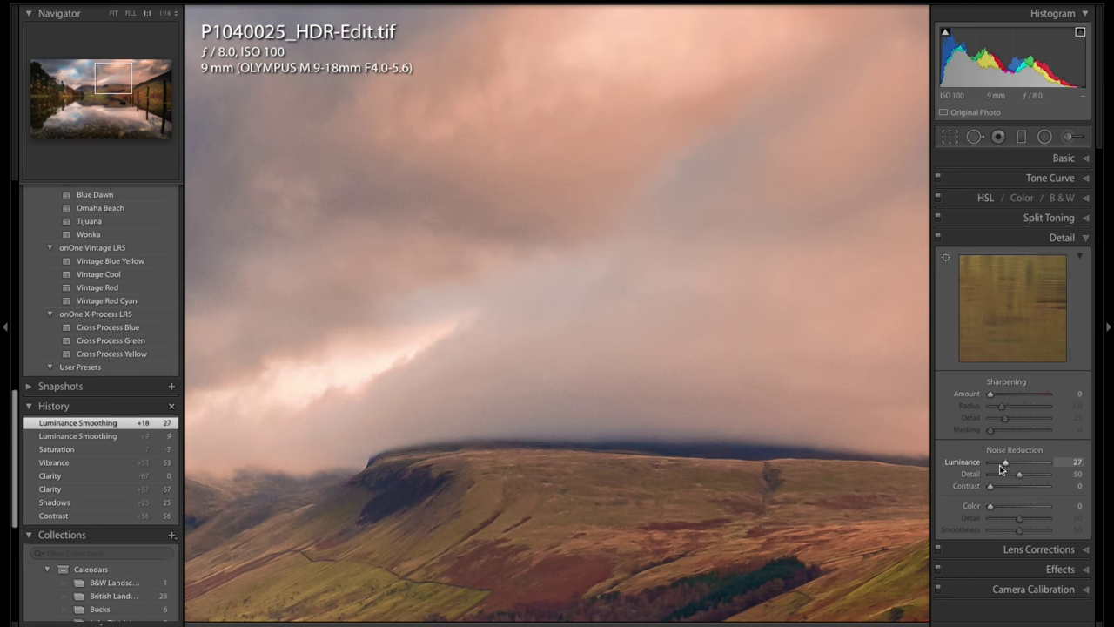
# - Toggle the Detail adjustments off and on to compare, then return to the full lake view
pyautogui.click(938, 238)
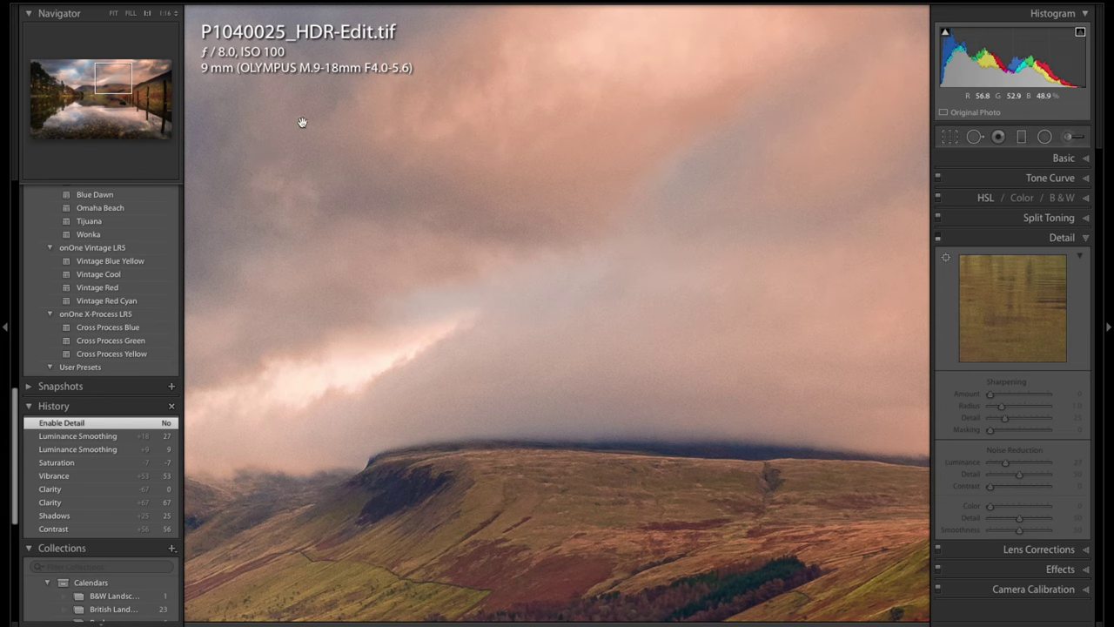
pyautogui.click(939, 239)
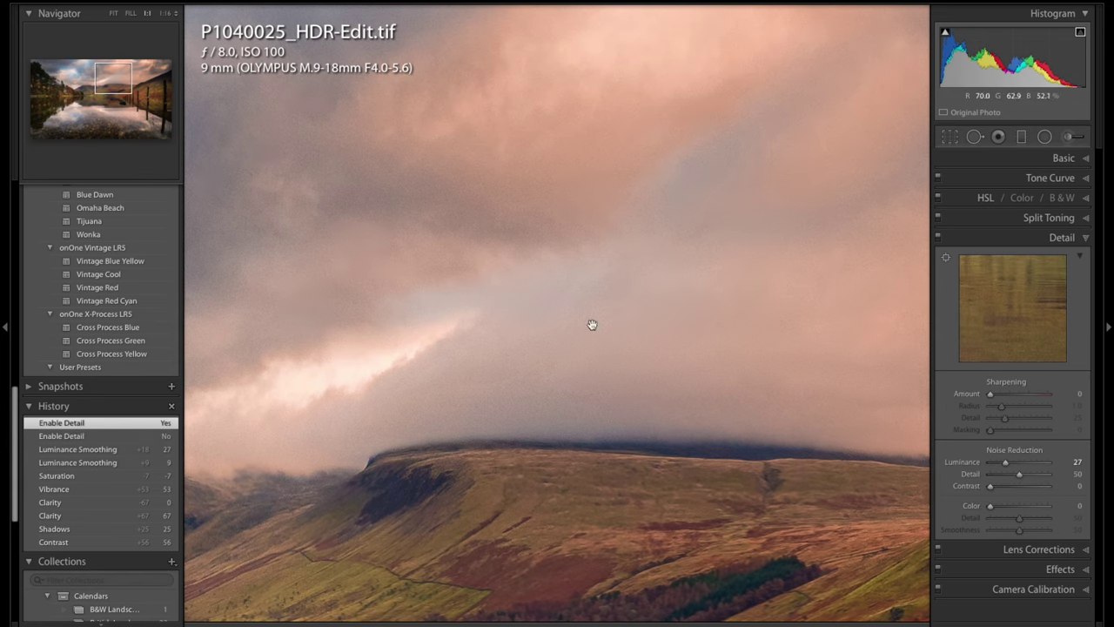
pyautogui.click(561, 347)
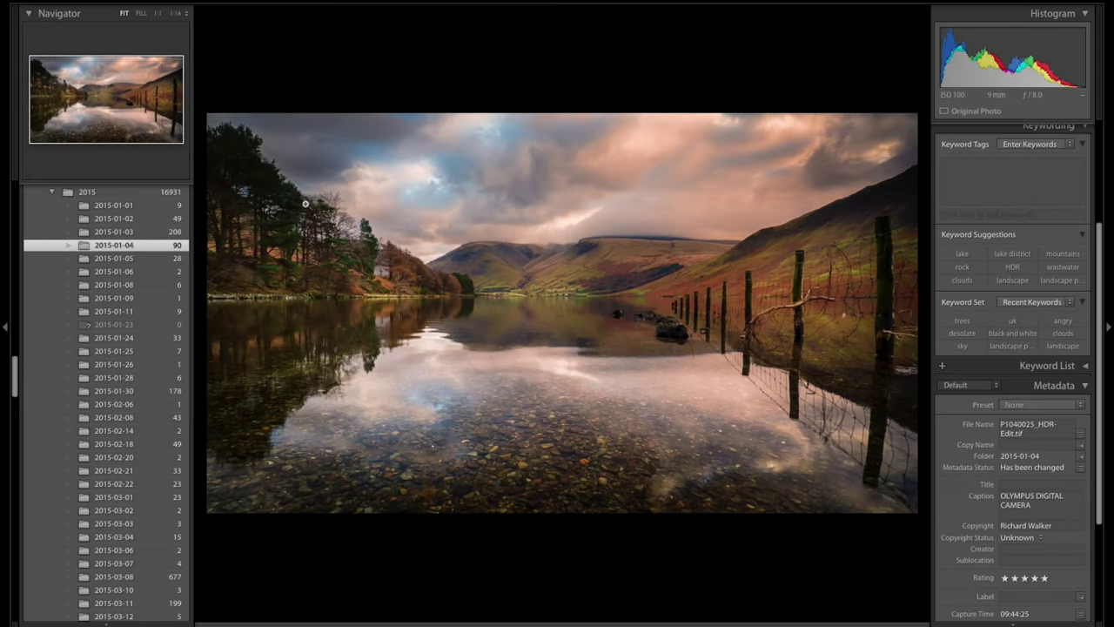
# - Return to the Develop module to keep editing the photo
pyautogui.press('d')
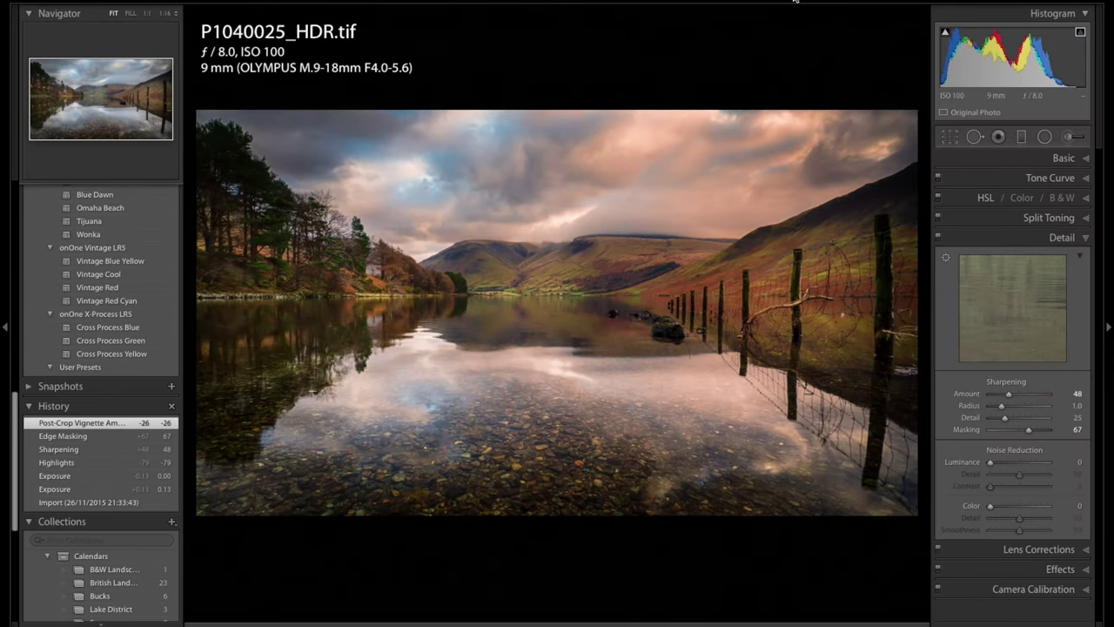